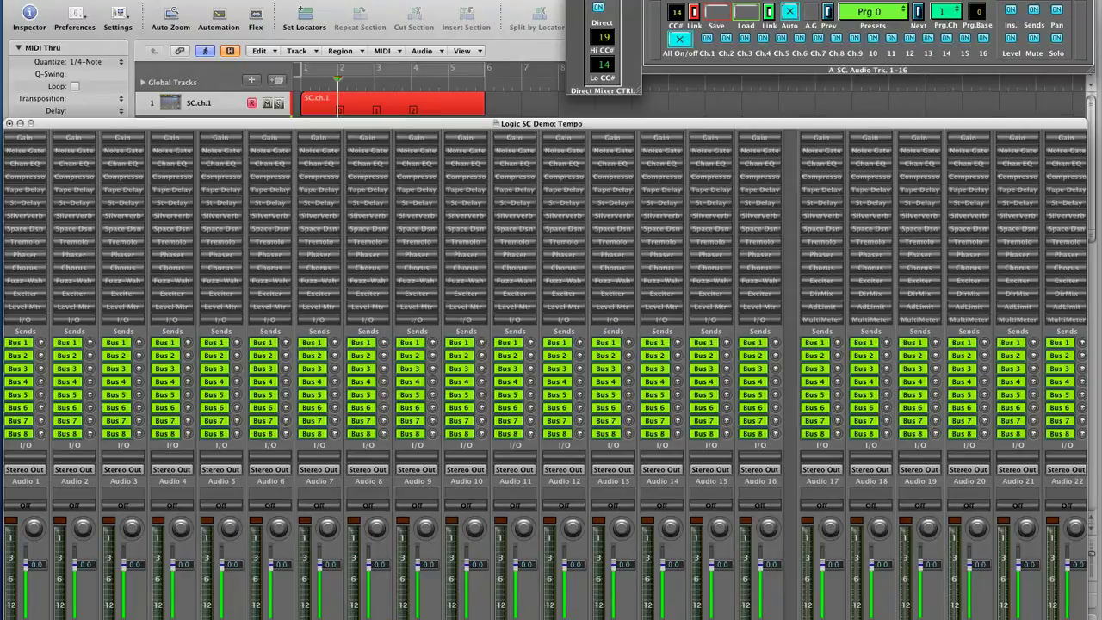
Look through the available program presets and keep Prg 0 chosen
{"action": "left_click", "coordinate": [872, 12]}
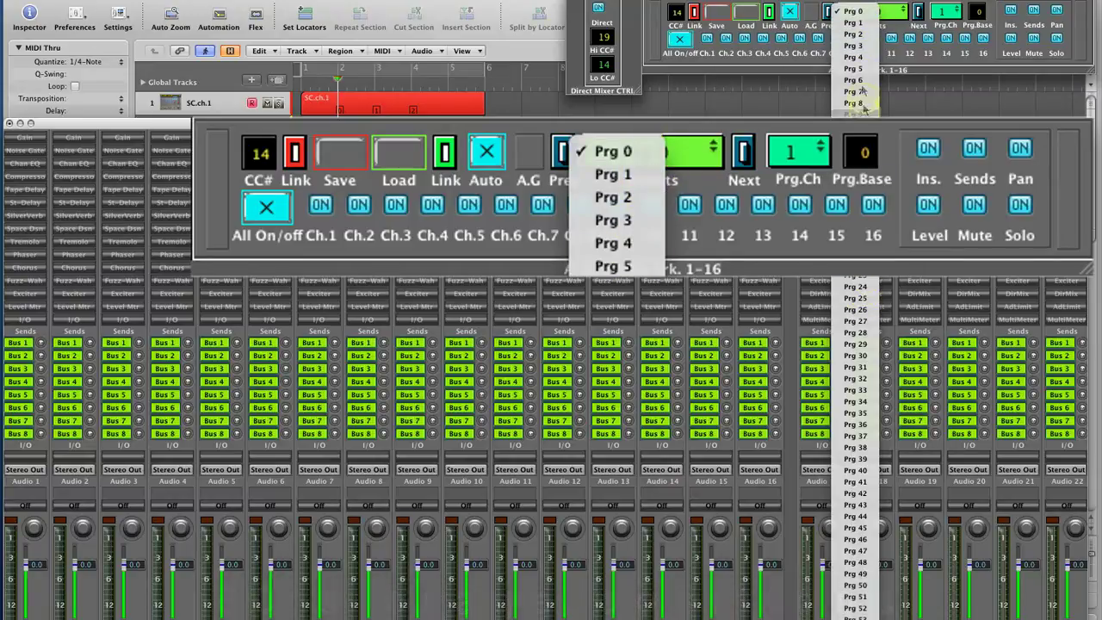
{"action": "left_click", "coordinate": [854, 12]}
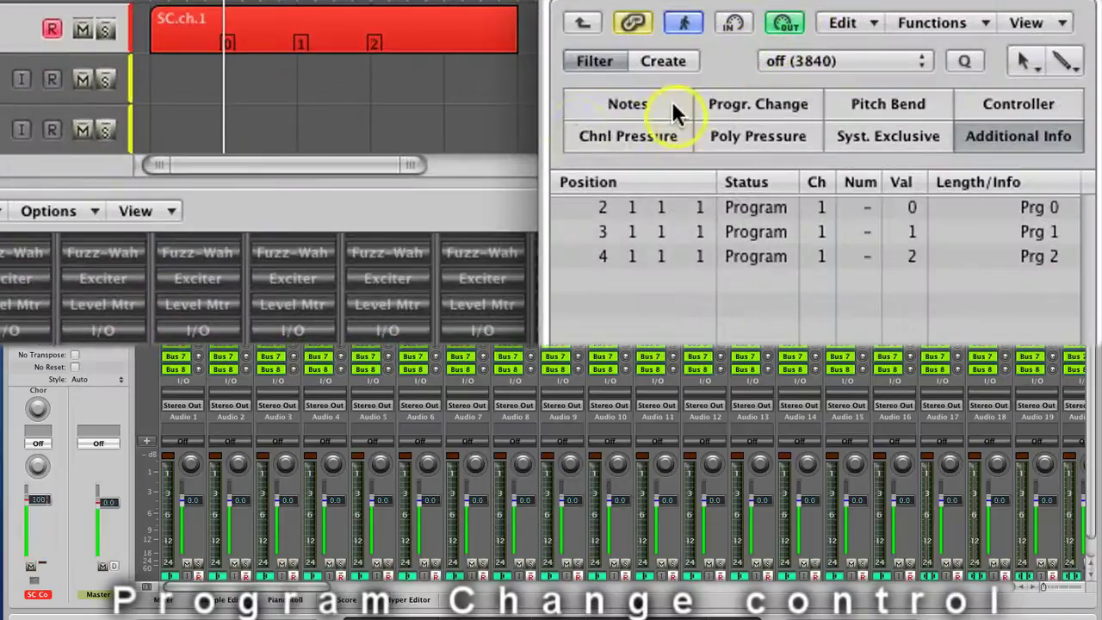
Play the SC.ch.1 region and add a Program Change event with value 3 at position 5 1 1 1
{"action": "key", "text": "space"}
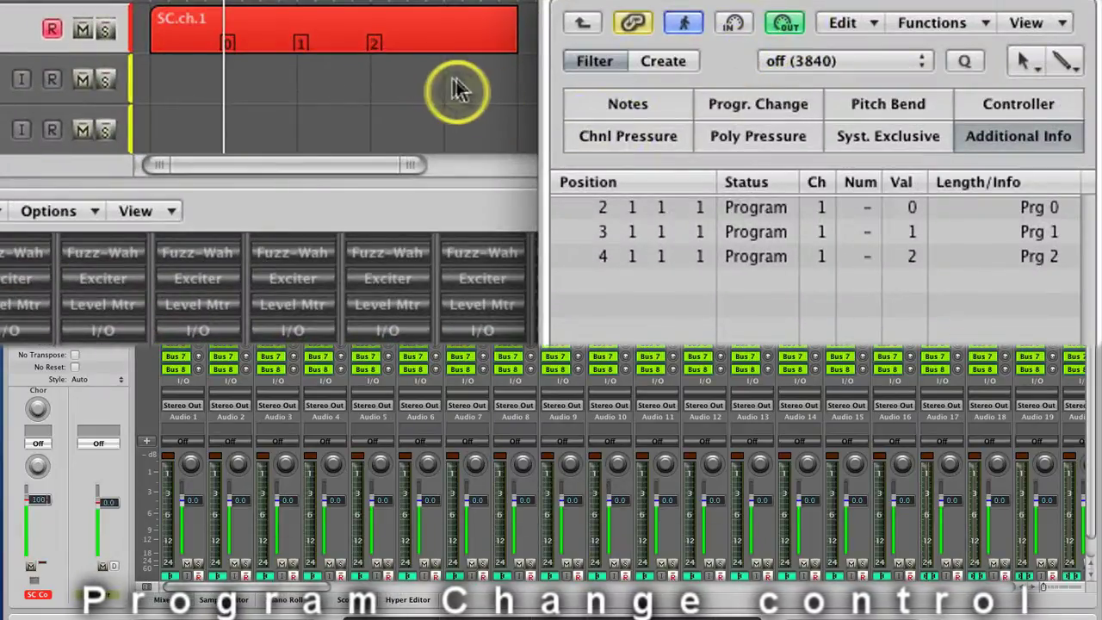
{"action": "left_click", "coordinate": [664, 61]}
{"action": "left_click", "coordinate": [758, 103]}
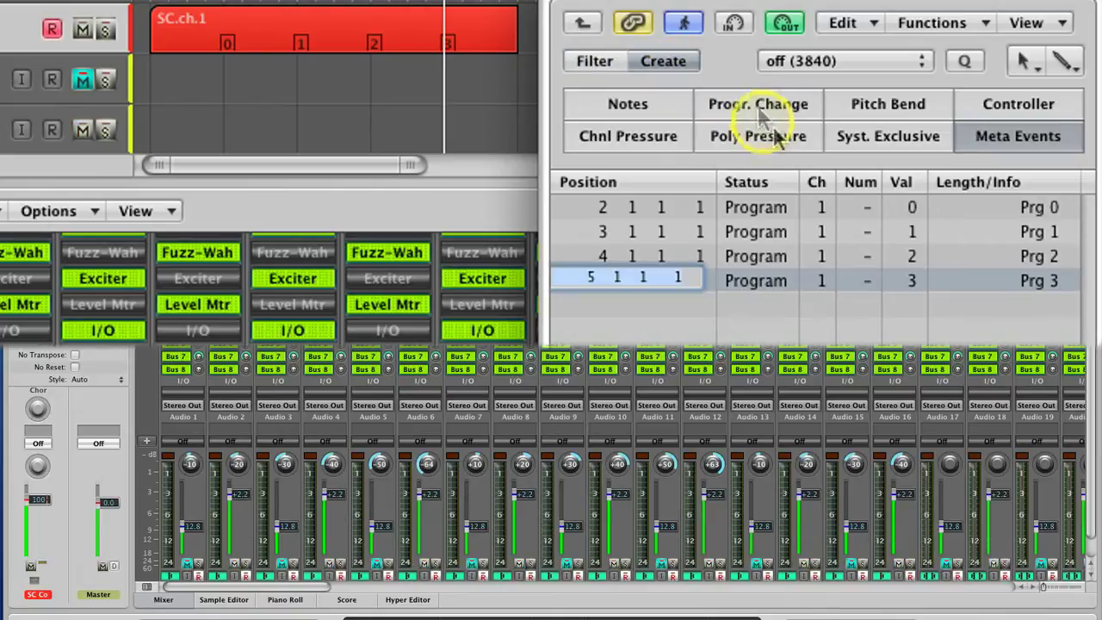
{"action": "left_click", "coordinate": [909, 314]}
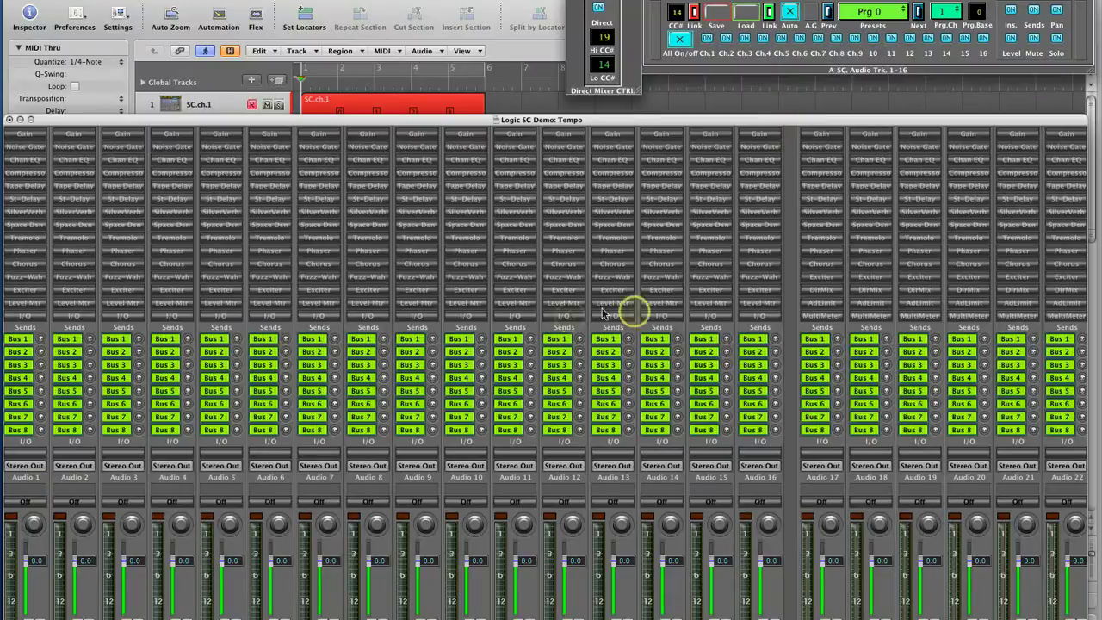
Load mixer presets Prg 1 and Prg 2 by name, and step back to Prg 1 and forward to Prg 3
{"action": "left_click", "coordinate": [904, 13]}
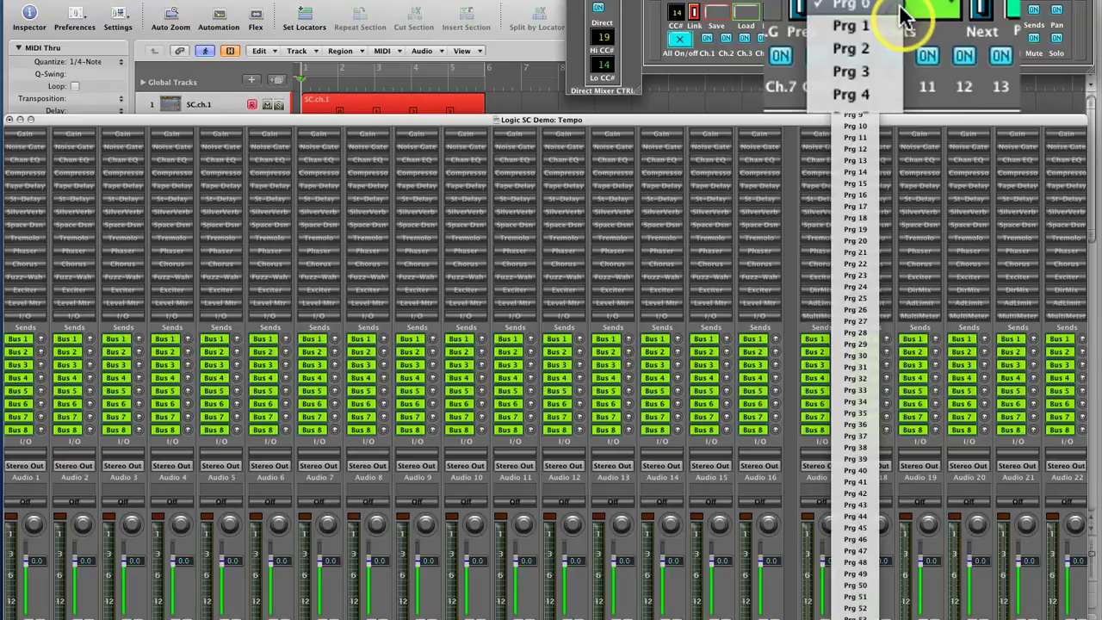
{"action": "left_click", "coordinate": [896, 26]}
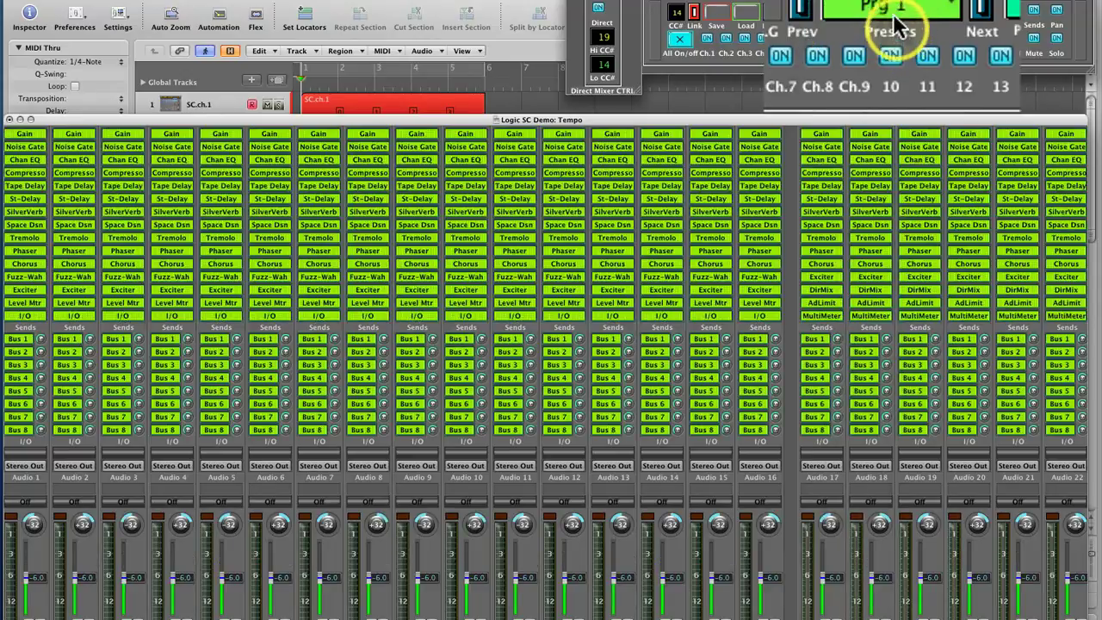
{"action": "left_click", "coordinate": [896, 23]}
{"action": "left_click", "coordinate": [901, 35]}
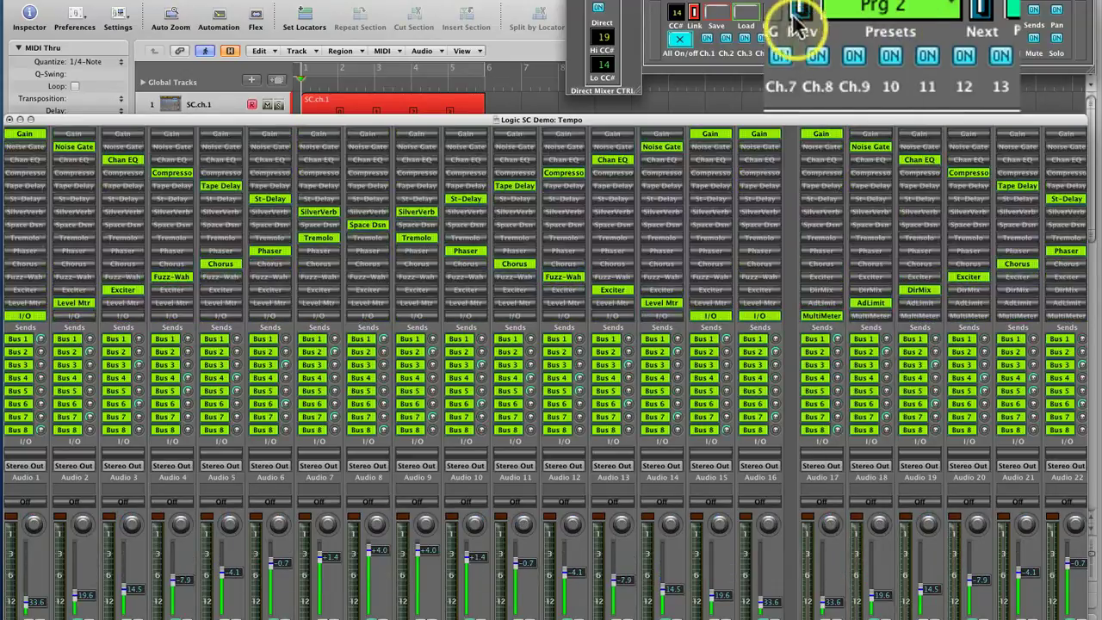
{"action": "left_click", "coordinate": [799, 23]}
{"action": "left_click", "coordinate": [985, 22]}
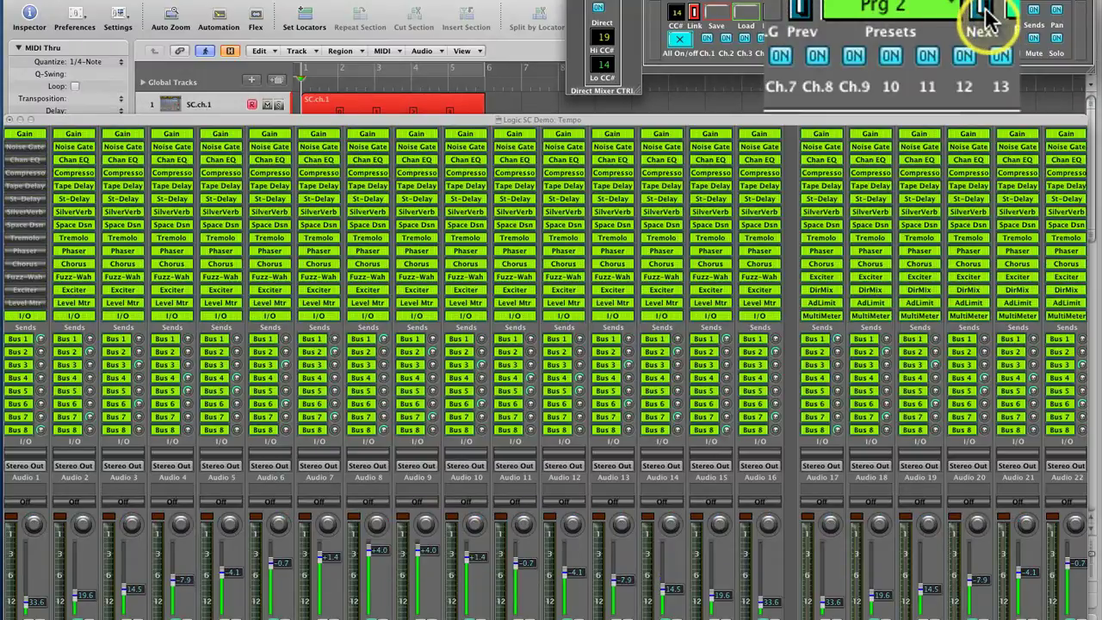
{"action": "left_click", "coordinate": [984, 17]}
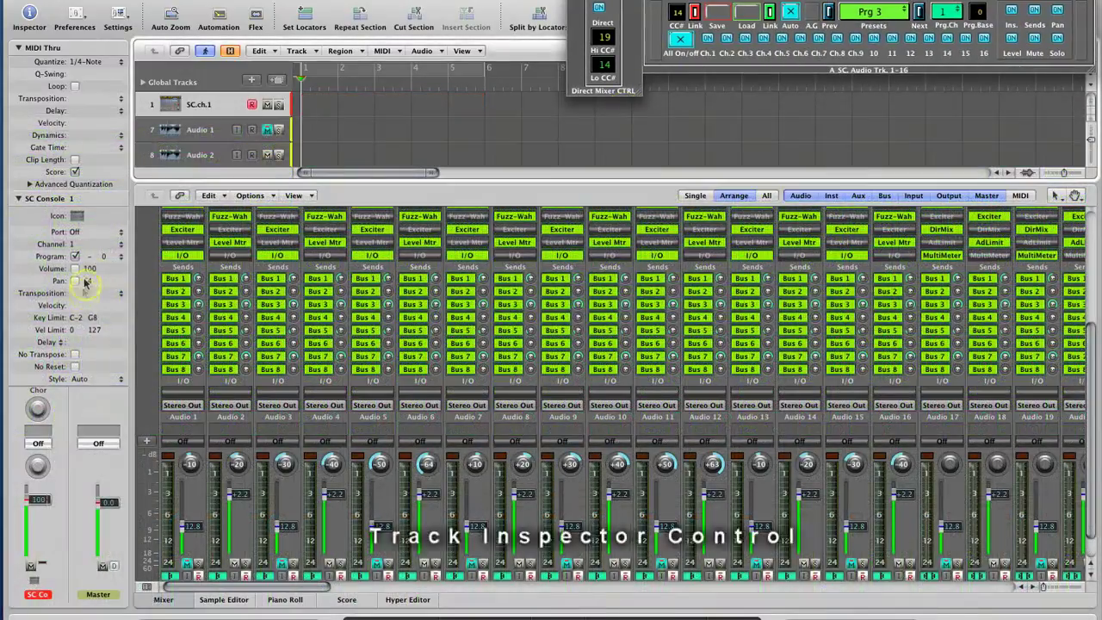
Set the SC.ch.1 track's Program parameter to 1, 2 and 3 in turn and return it to 0
{"action": "left_click", "coordinate": [104, 257]}
{"action": "left_click", "coordinate": [105, 269]}
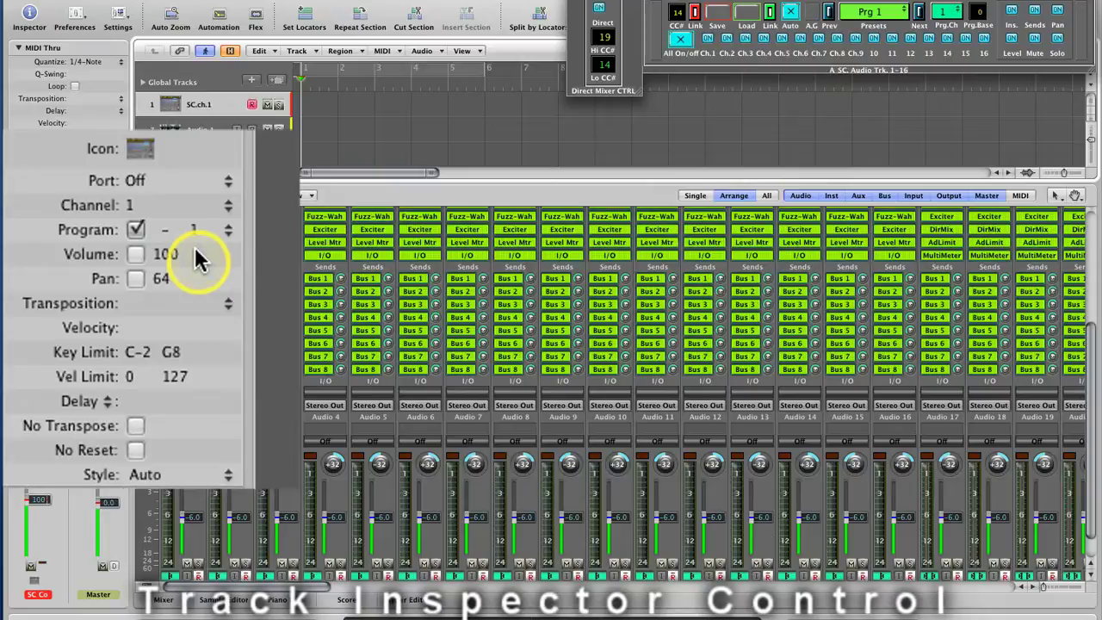
{"action": "left_click", "coordinate": [198, 247]}
{"action": "left_click", "coordinate": [198, 246]}
{"action": "left_click", "coordinate": [198, 245]}
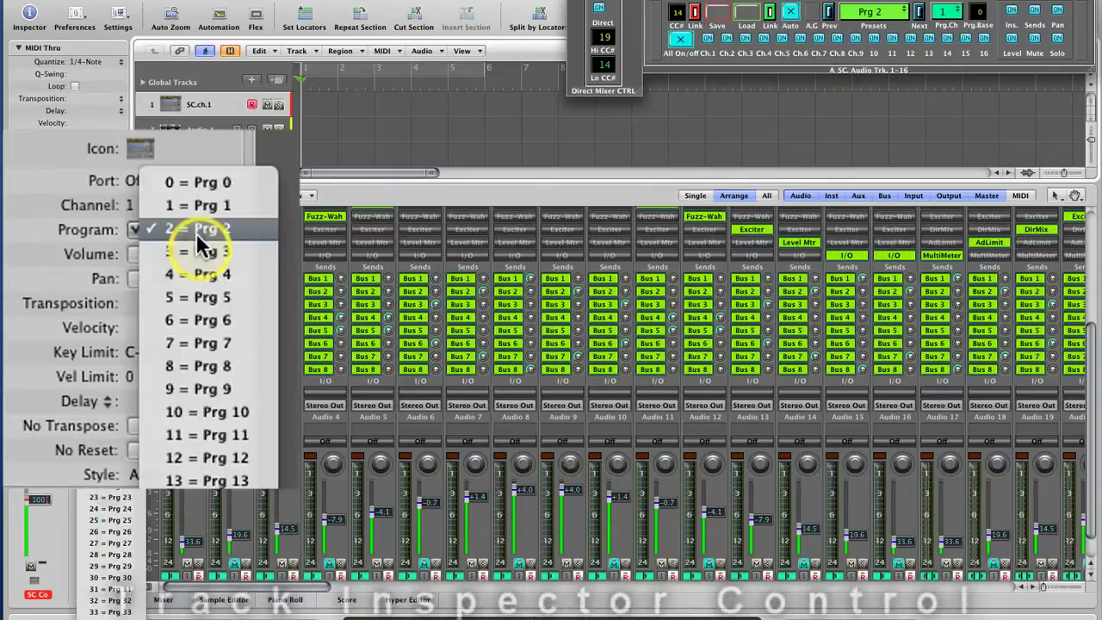
{"action": "left_click", "coordinate": [197, 246]}
{"action": "left_click", "coordinate": [209, 247]}
{"action": "left_click", "coordinate": [186, 170]}
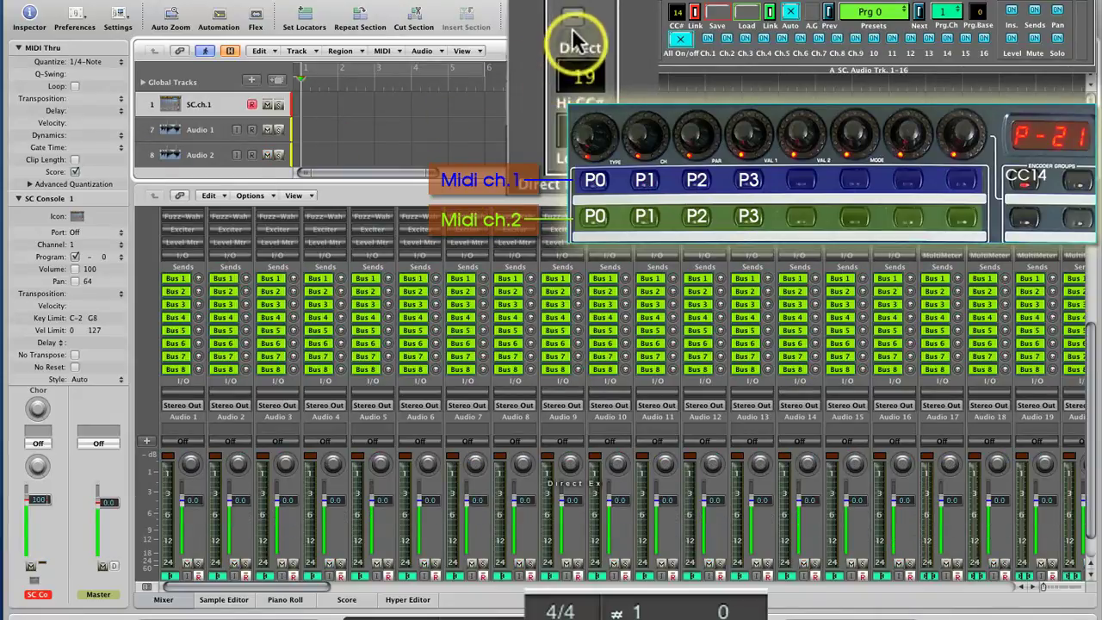
Select the Audio 6 track in the arrangement
{"action": "scroll", "coordinate": [209, 153], "scroll_direction": "down", "scroll_amount": 3}
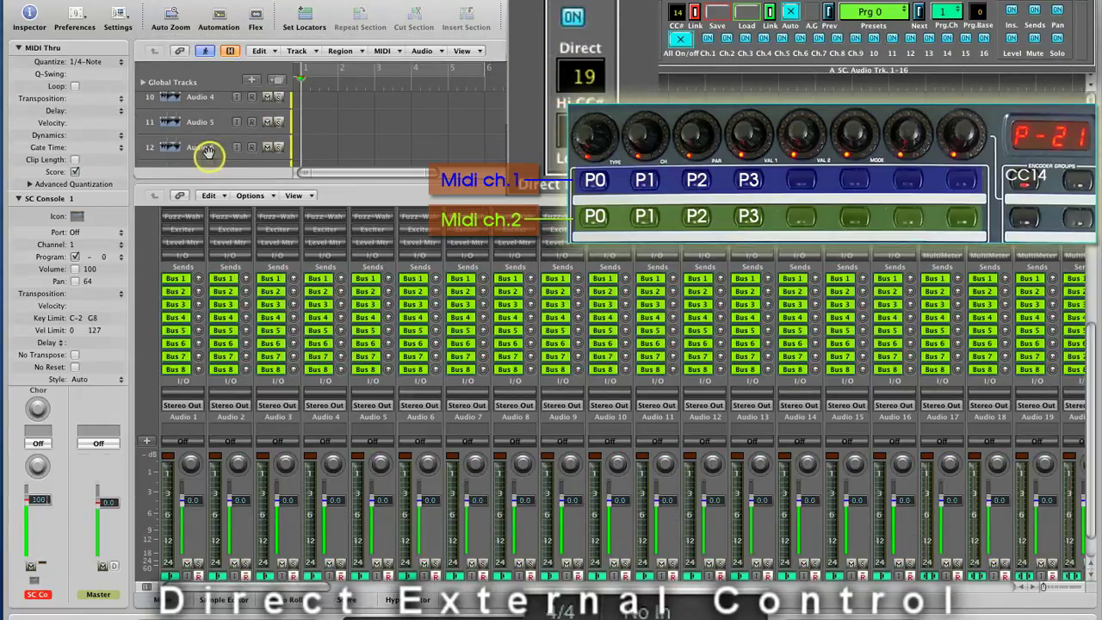
{"action": "left_click", "coordinate": [209, 153]}
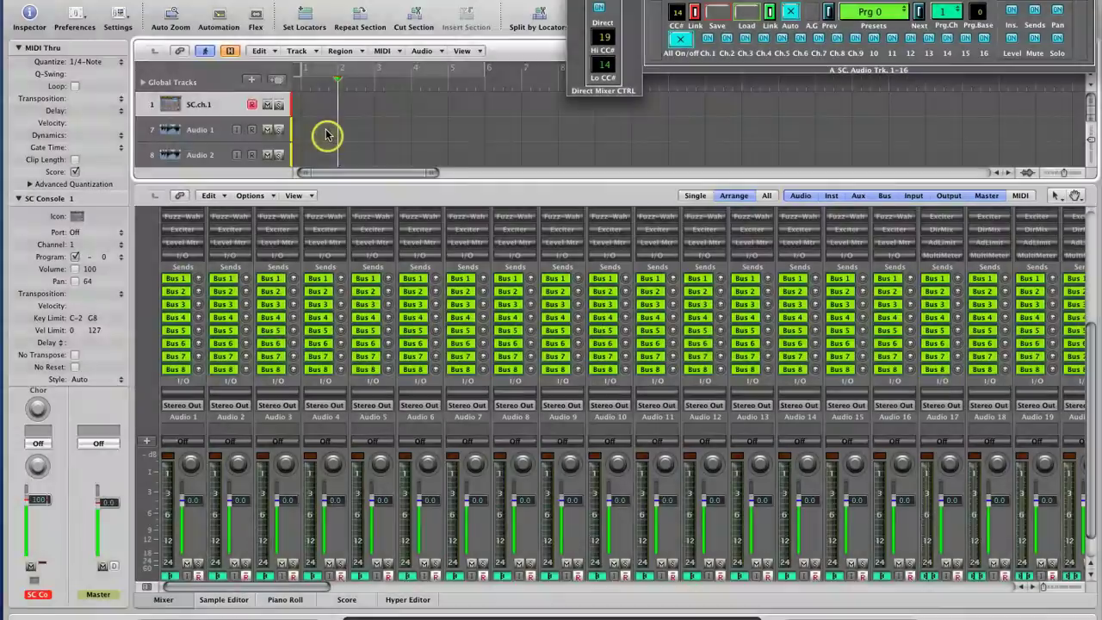
Record program changes 1, 2 and 3 on the SC.ch.1 track from bar 2 and play back the recorded region
{"action": "left_click", "coordinate": [321, 618]}
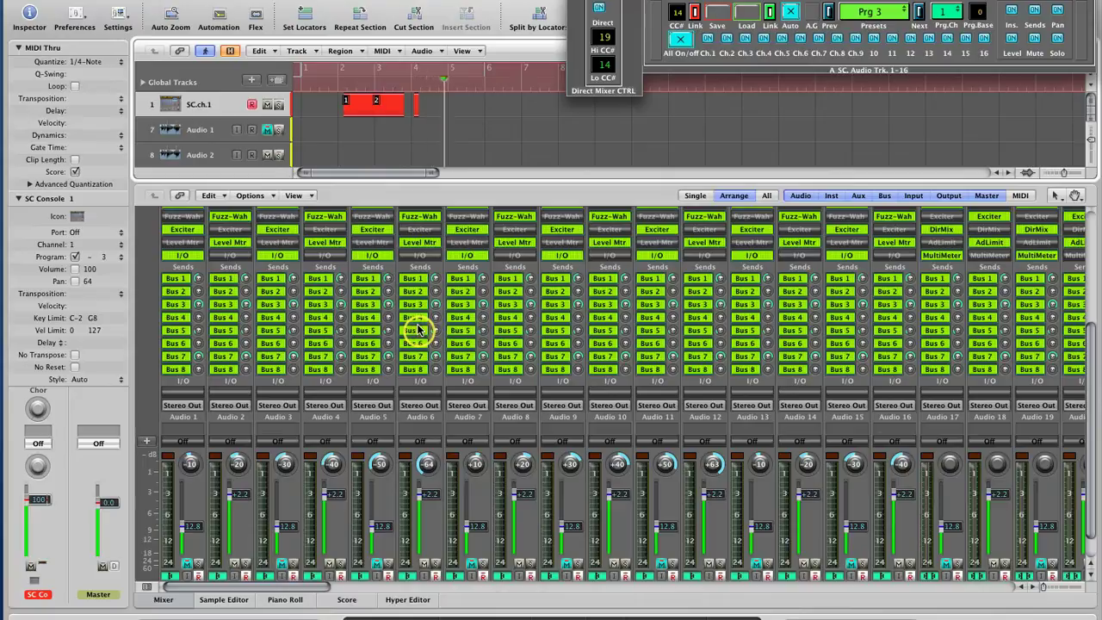
{"action": "key", "text": "space"}
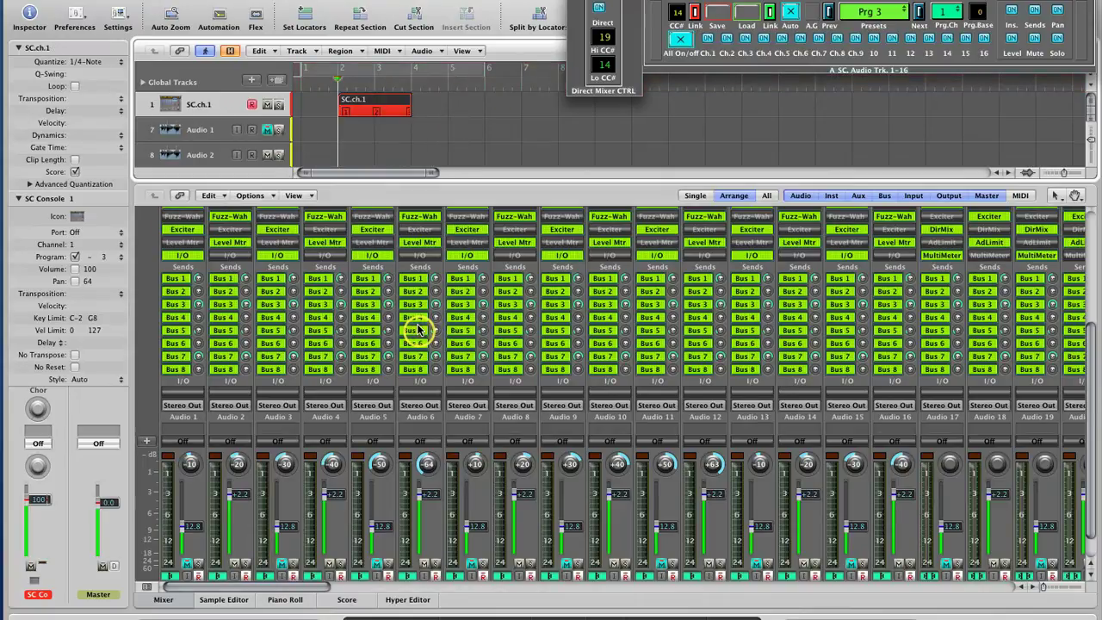
{"action": "key", "text": "space"}
{"action": "key", "text": "comma"}
{"action": "key", "text": "comma"}
Examine the Chase options in the project's MIDI settings
{"action": "left_click", "coordinate": [118, 18]}
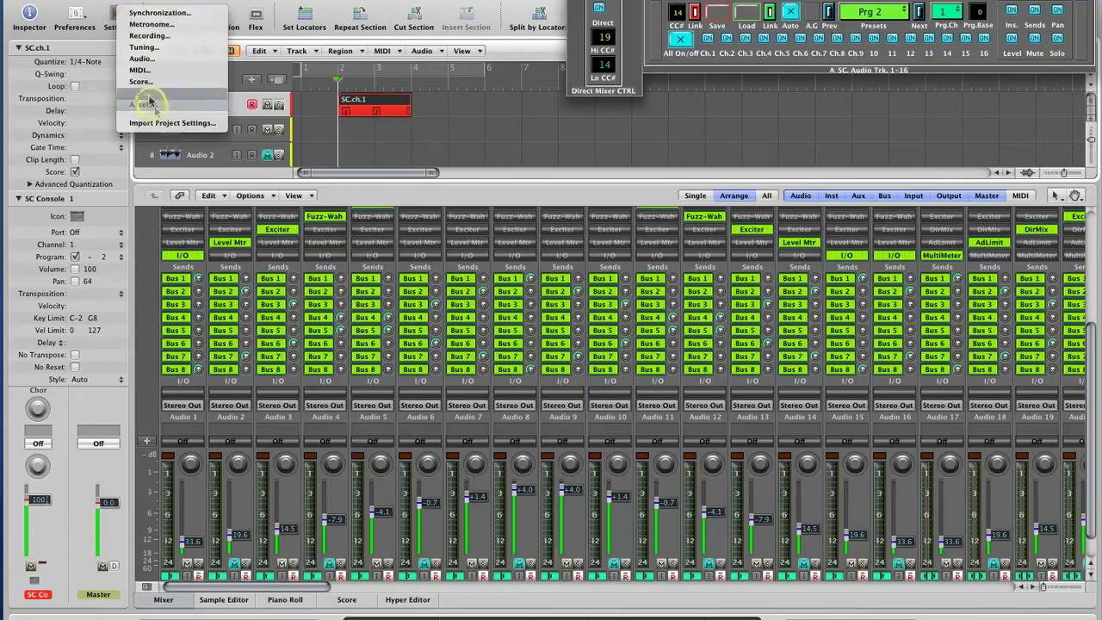
{"action": "left_click", "coordinate": [560, 345]}
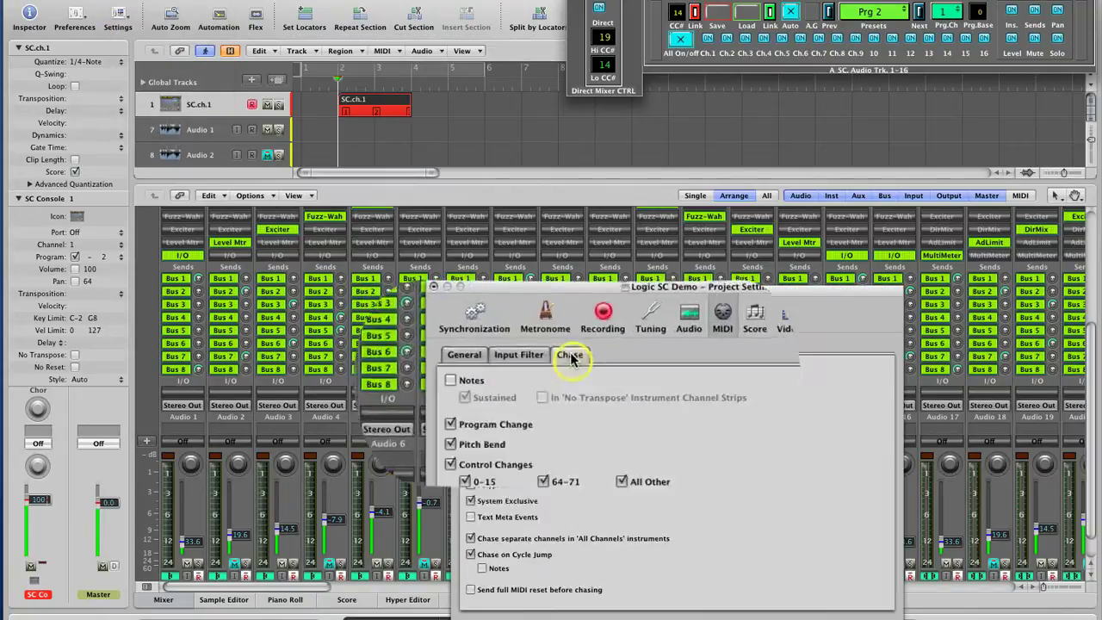
Switch to Finder and examine the Performance folders inside the Instrument and Track folders
{"action": "left_click", "coordinate": [364, 268]}
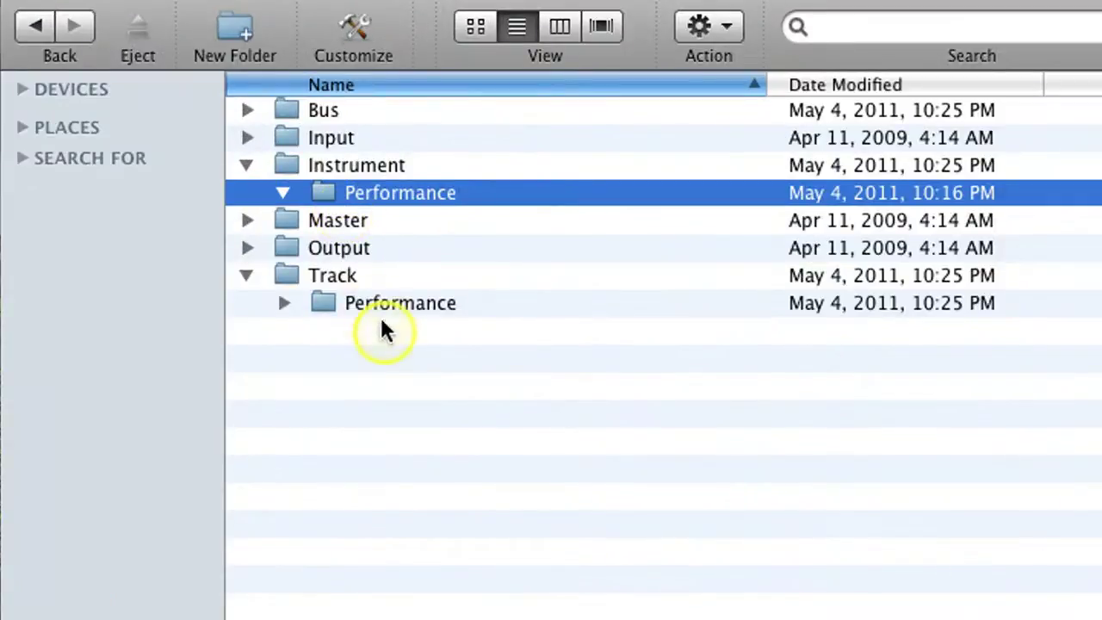
{"action": "left_click", "coordinate": [385, 236]}
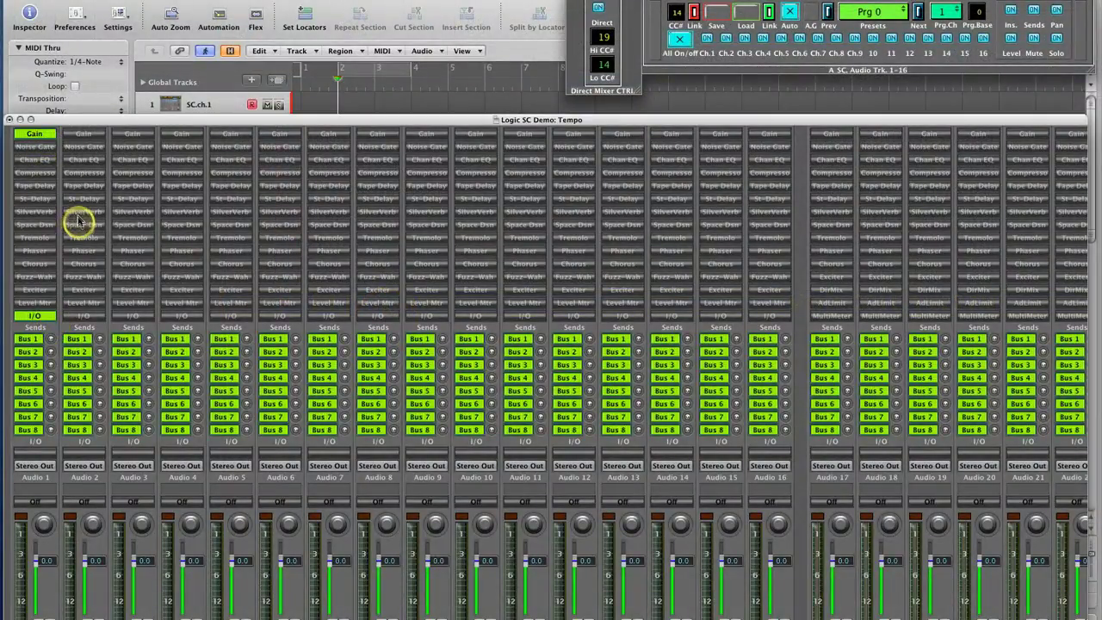
Enable Space Dsn on Audio 2–4, Gain and I/O on Audio 5, and set the Audio 1, 3 and 5 faders to -17.4, +6.0 and -17.8
{"action": "left_click", "coordinate": [172, 227]}
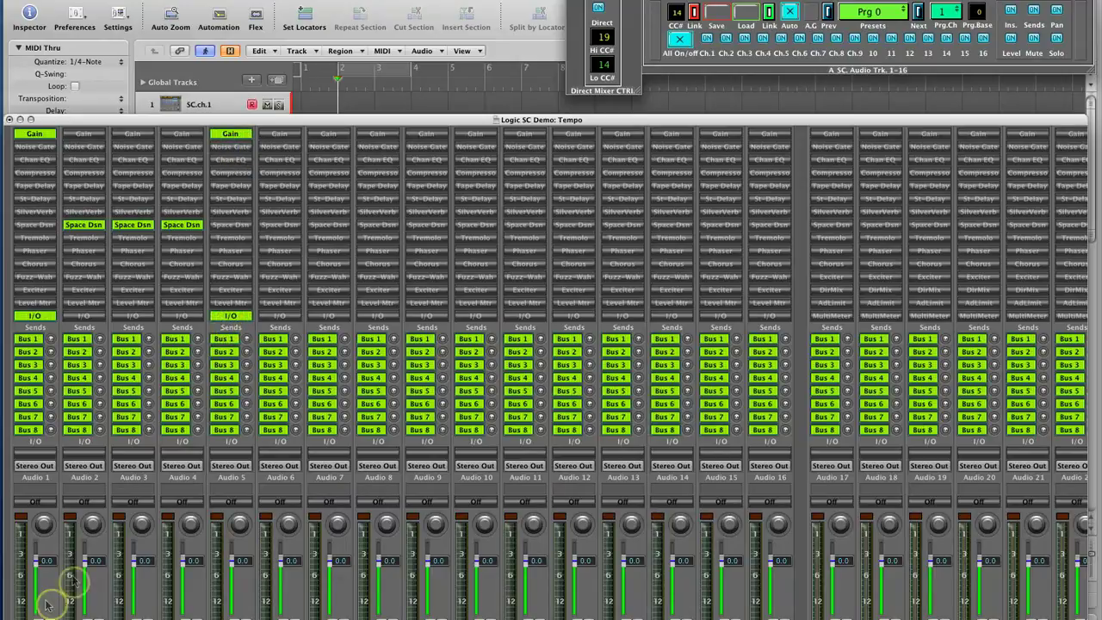
{"action": "left_click_drag", "start_coordinate": [142, 564], "coordinate": [145, 519]}
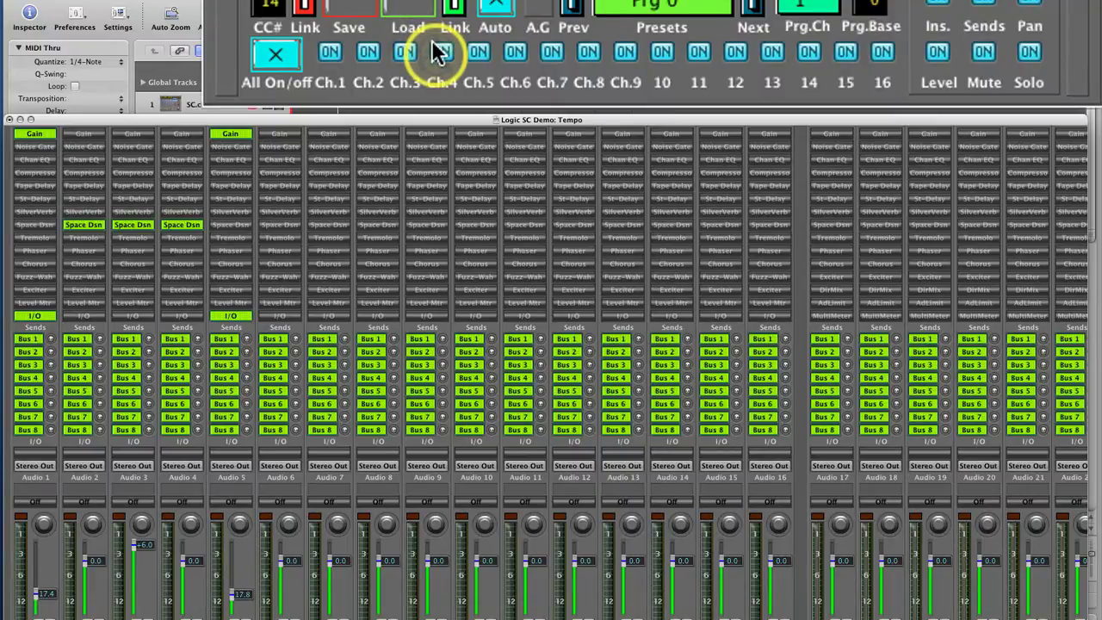
Save the current mix to preset Prg 3 with Auto off, and recall Prg 2 and Prg 3 with Auto back on
{"action": "left_click", "coordinate": [502, 5]}
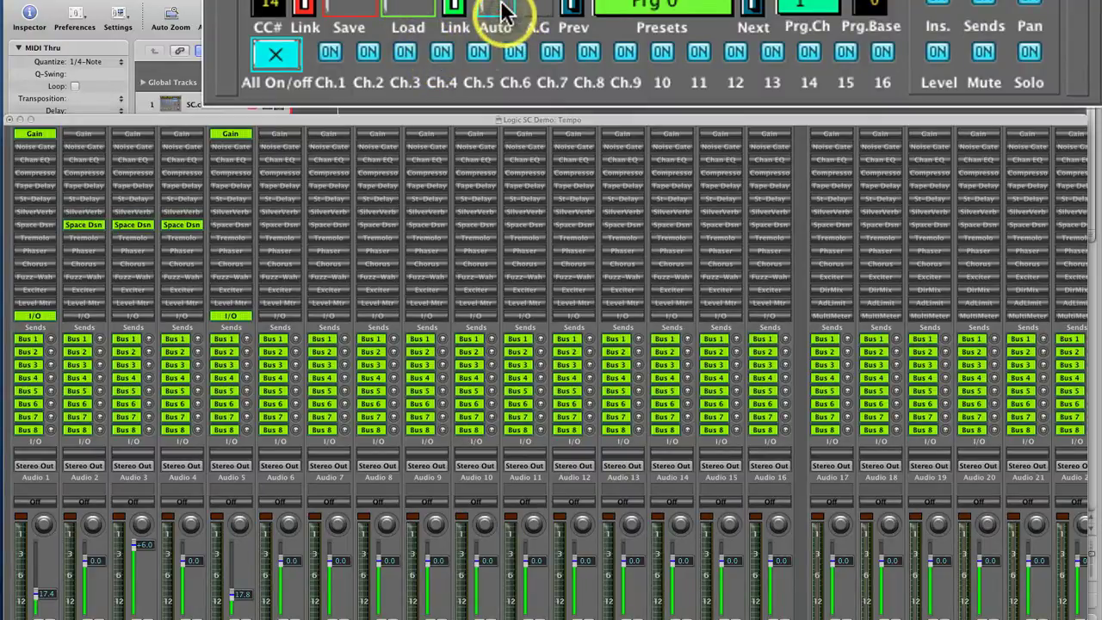
{"action": "left_click", "coordinate": [652, 8]}
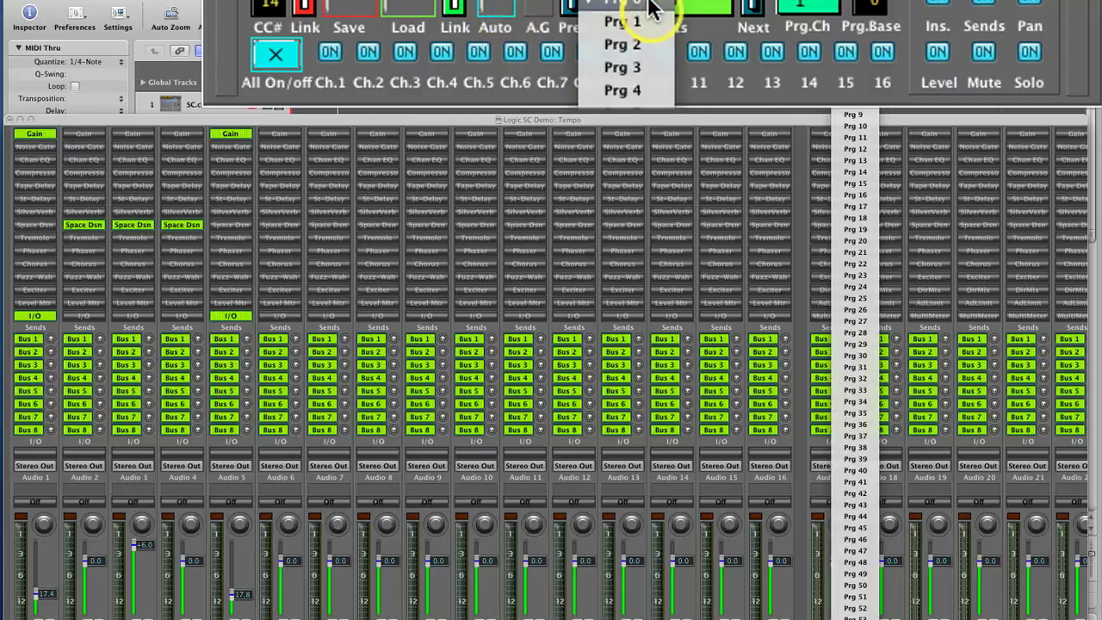
{"action": "left_click", "coordinate": [643, 70]}
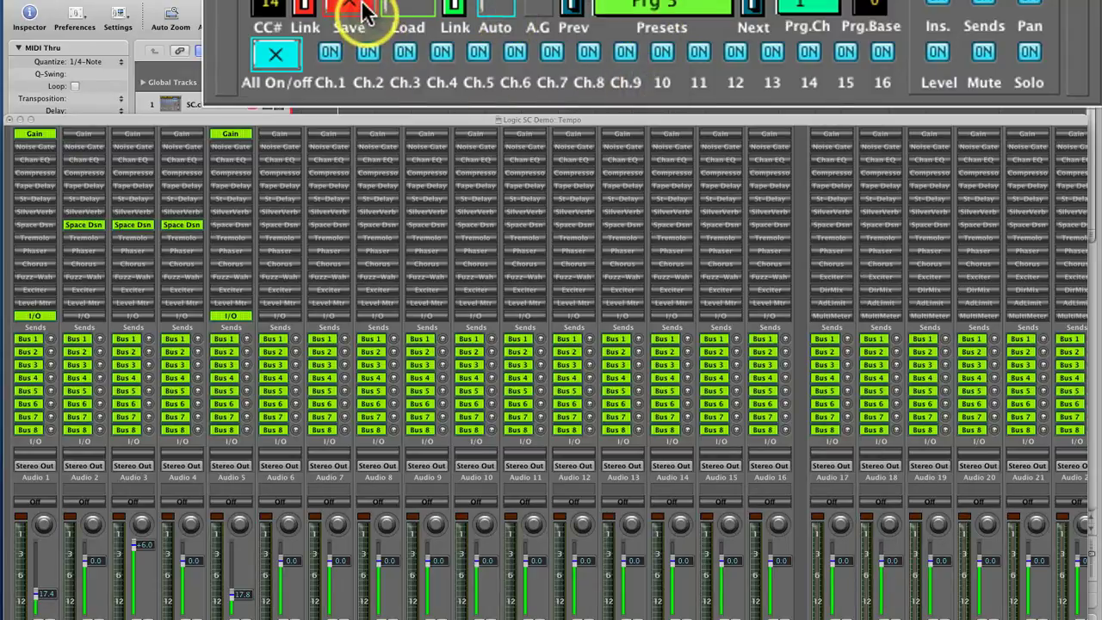
{"action": "left_click", "coordinate": [496, 8]}
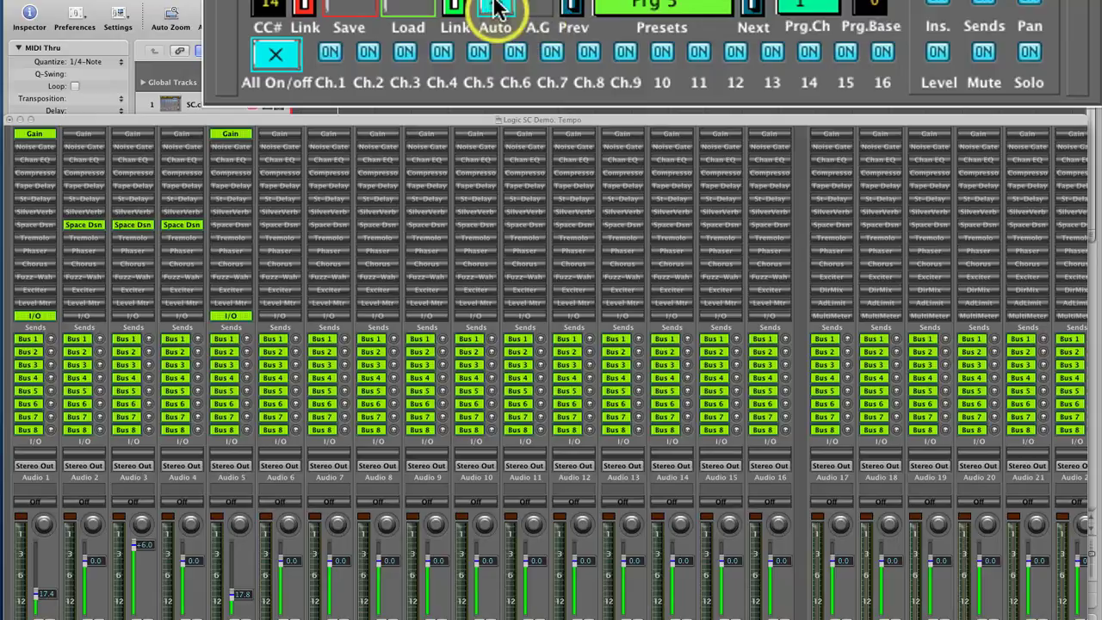
{"action": "left_click", "coordinate": [572, 12]}
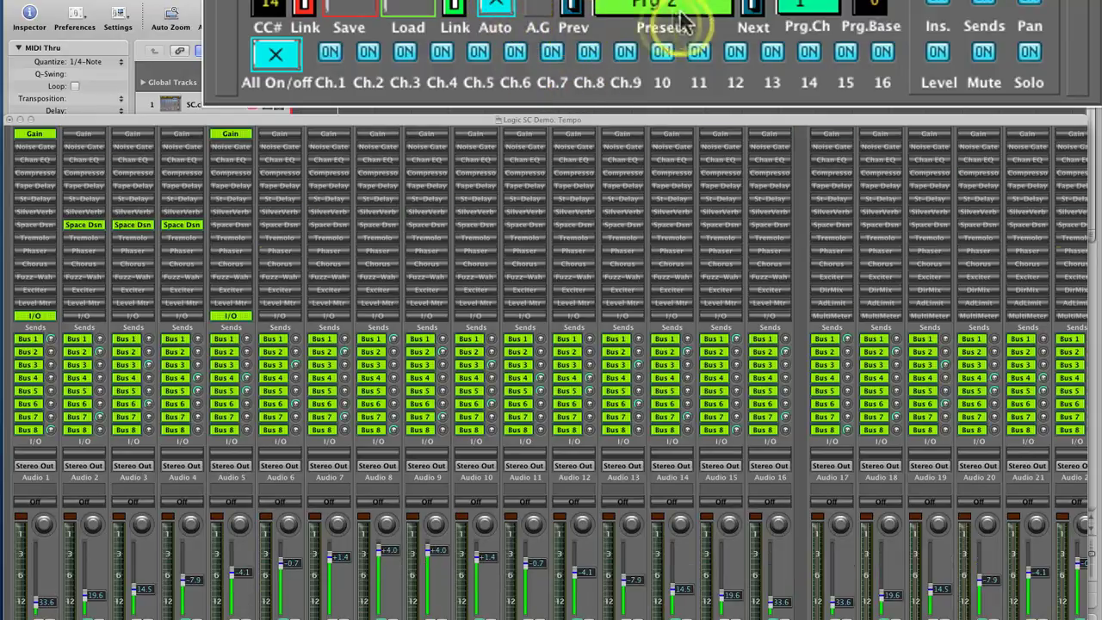
{"action": "left_click", "coordinate": [755, 8]}
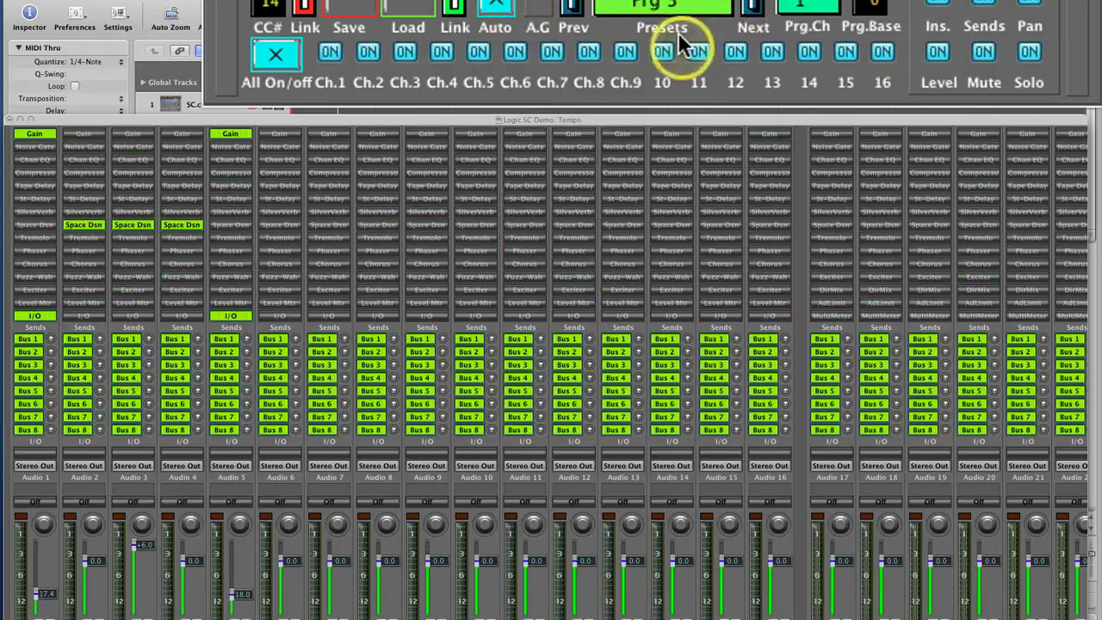
Enable Tape Delay and Chorus on Audio 3, and set its fader to -9.0 and the Audio 2 and 4 faders to +6.0
{"action": "left_click", "coordinate": [134, 187]}
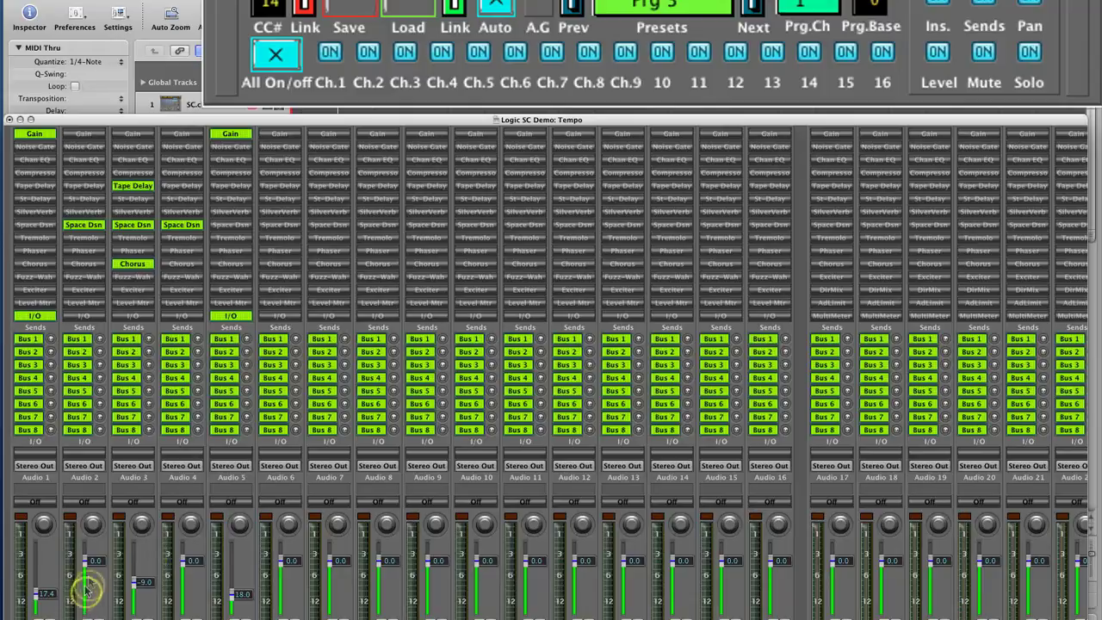
{"action": "left_click_drag", "start_coordinate": [197, 570], "coordinate": [191, 497]}
{"action": "left_click_drag", "start_coordinate": [91, 565], "coordinate": [98, 489]}
Save the edited mix into preset Prg 3 and step to the previous preset
{"action": "left_click", "coordinate": [345, 7]}
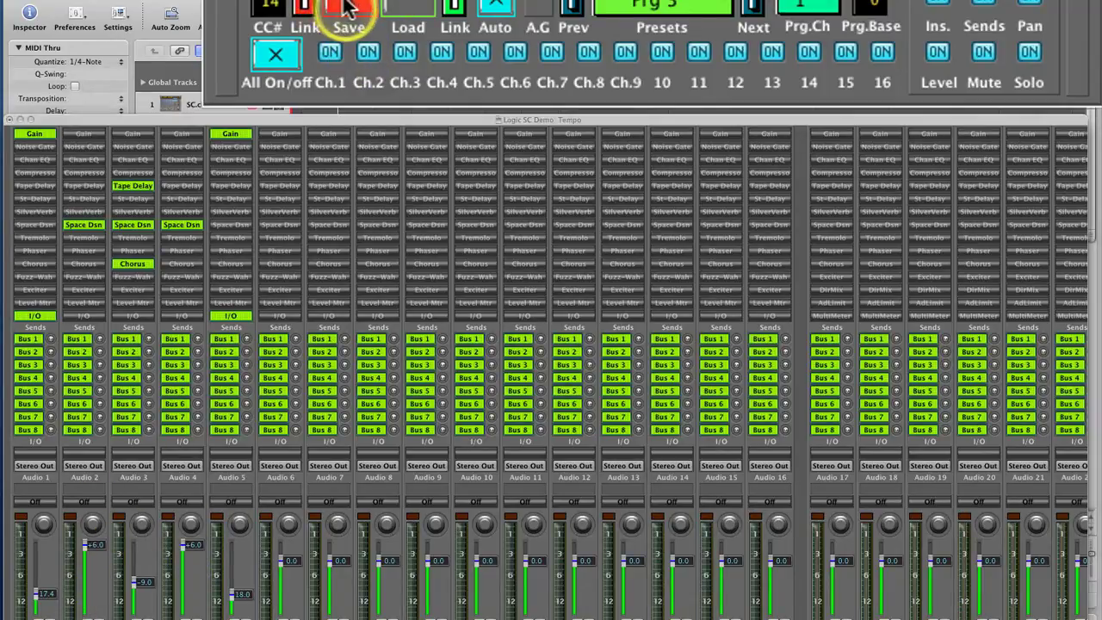
{"action": "left_click", "coordinate": [572, 9]}
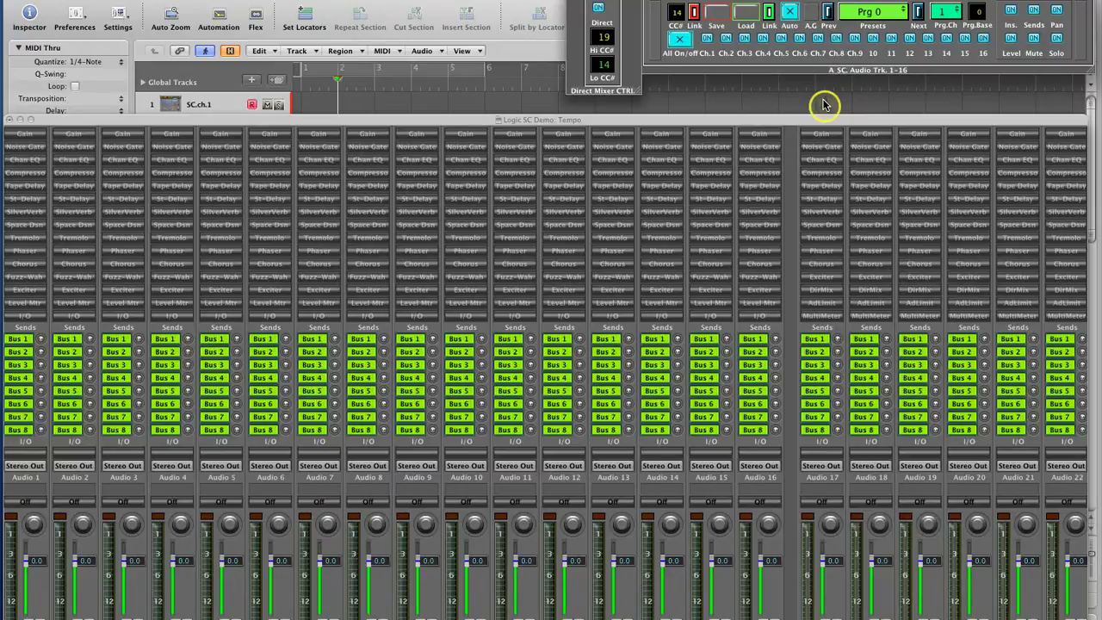
Load preset Prg 1, choose Prg 11 with Auto off to keep the loaded mix, and turn Auto back on
{"action": "left_click", "coordinate": [918, 11]}
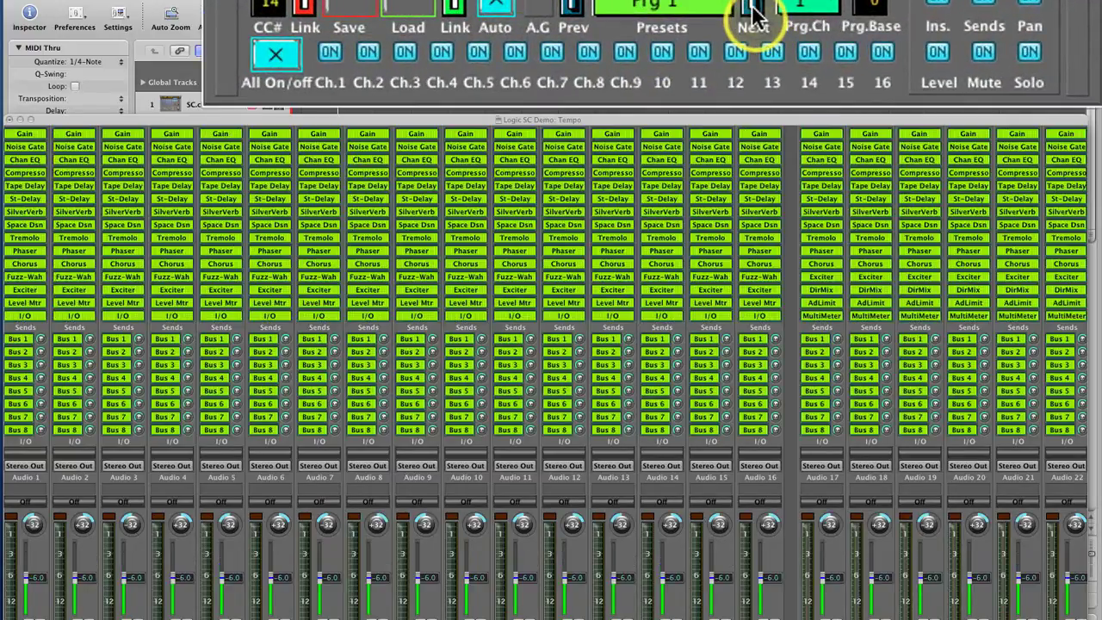
{"action": "left_click", "coordinate": [856, 14]}
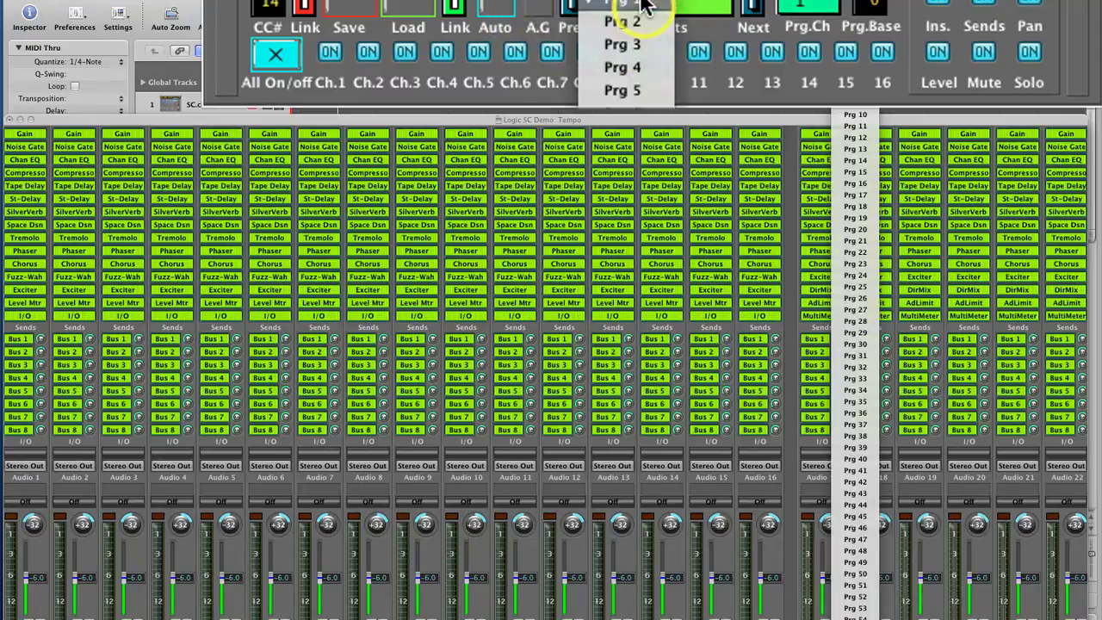
{"action": "left_click", "coordinate": [861, 127]}
{"action": "left_click", "coordinate": [496, 10]}
Bypass Gain and I/O on Audio 8 and 10 and Tremolo on Audio 9; set faders 7 and 9 to -44.0, 8 to +4.8, 10 to +6.0
{"action": "left_click", "coordinate": [371, 316]}
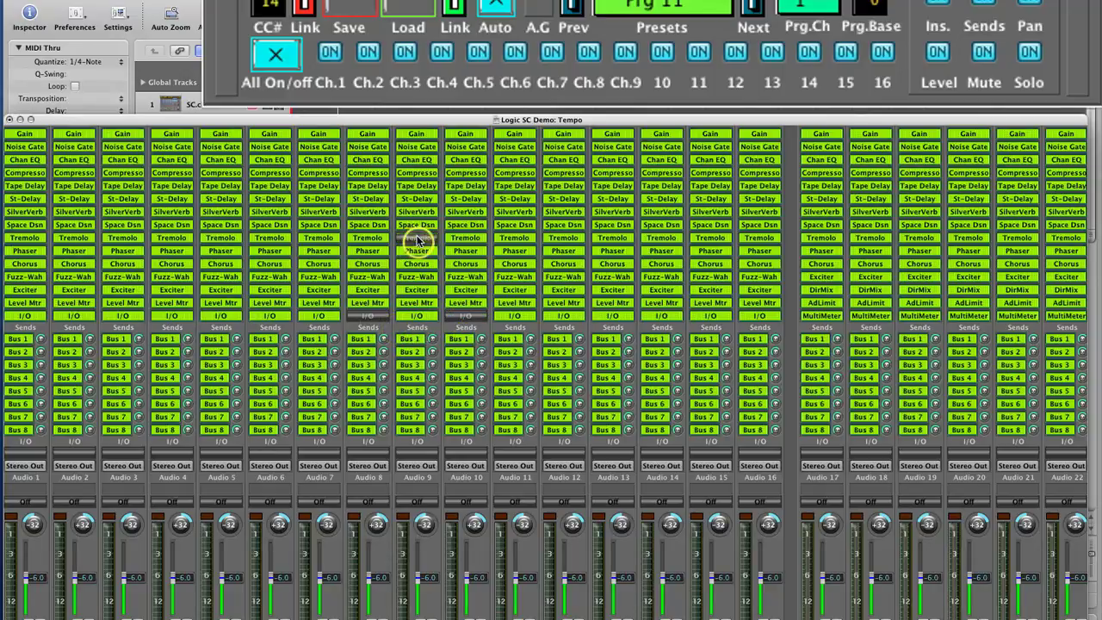
{"action": "left_click_drag", "start_coordinate": [327, 577], "coordinate": [329, 603]}
{"action": "left_click_drag", "start_coordinate": [377, 577], "coordinate": [381, 546]}
{"action": "left_click_drag", "start_coordinate": [425, 577], "coordinate": [476, 546]}
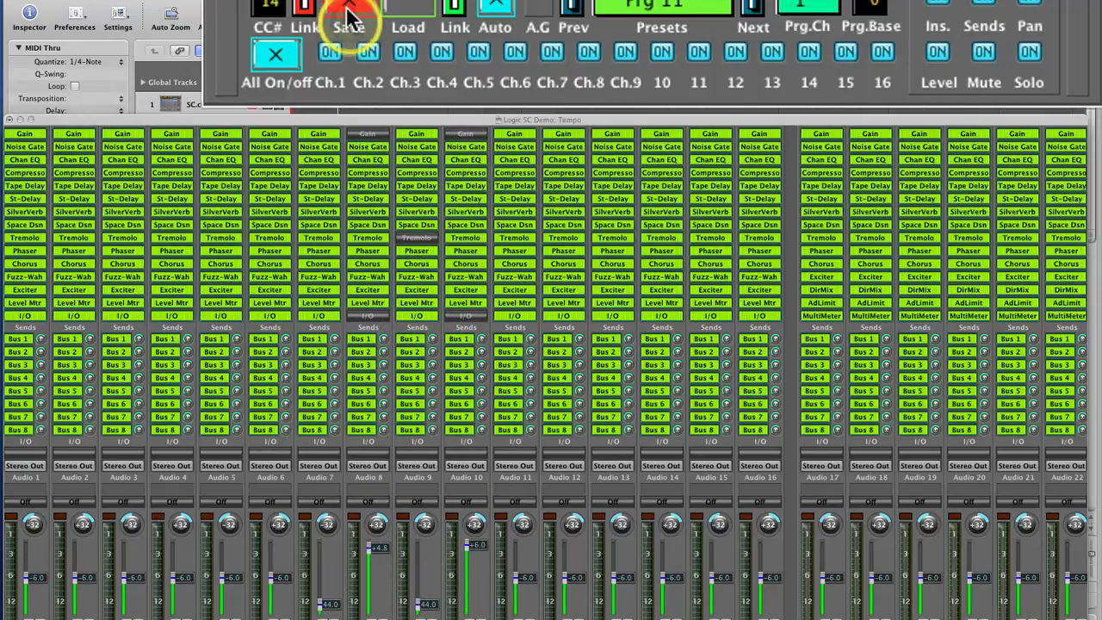
Save the edited mix into preset Prg 11, then recall it by stepping to the previous preset and forward again
{"action": "left_click", "coordinate": [573, 11]}
{"action": "left_click", "coordinate": [749, 8]}
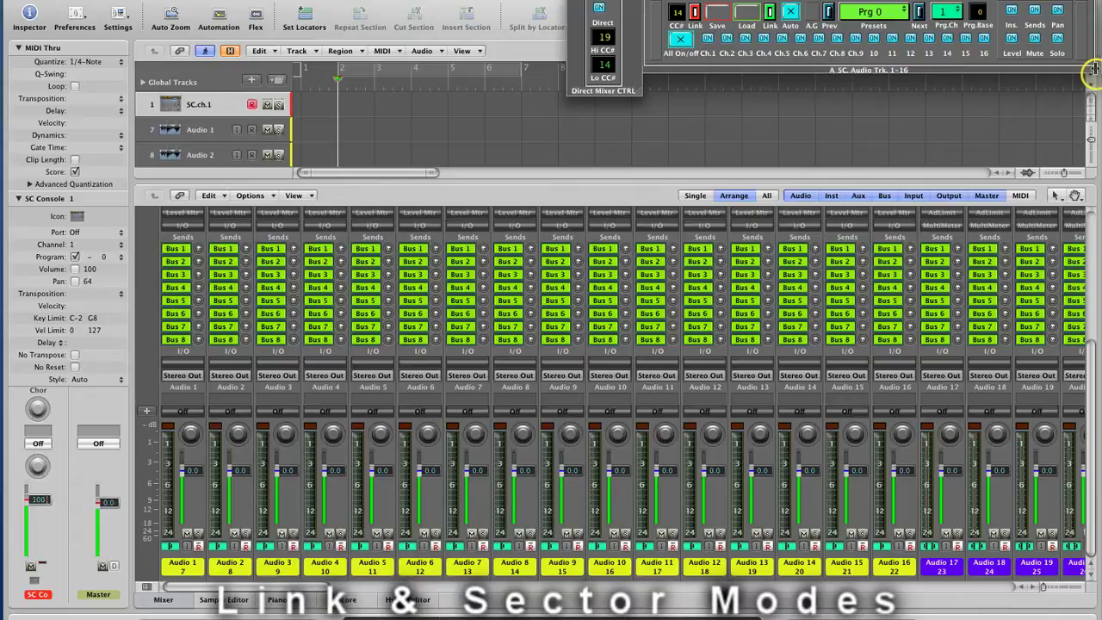
Enlarge the SC console window to show consoles A to F and examine their controls against the audio and instrument channel strips
{"action": "left_click_drag", "start_coordinate": [1094, 73], "coordinate": [1096, 486]}
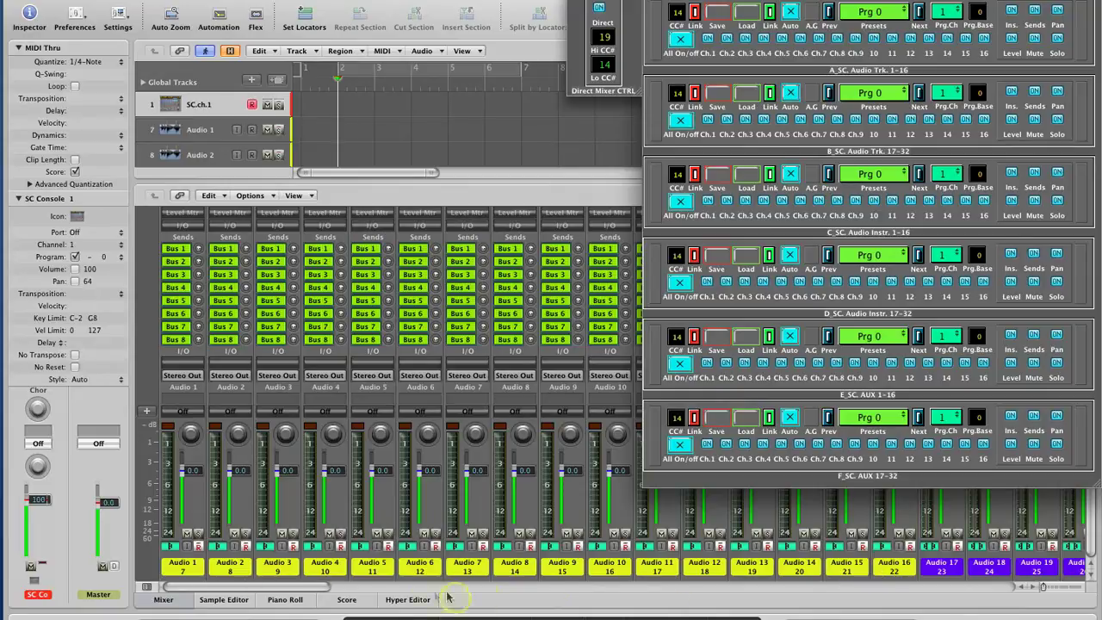
{"action": "left_click_drag", "start_coordinate": [315, 592], "coordinate": [433, 591]}
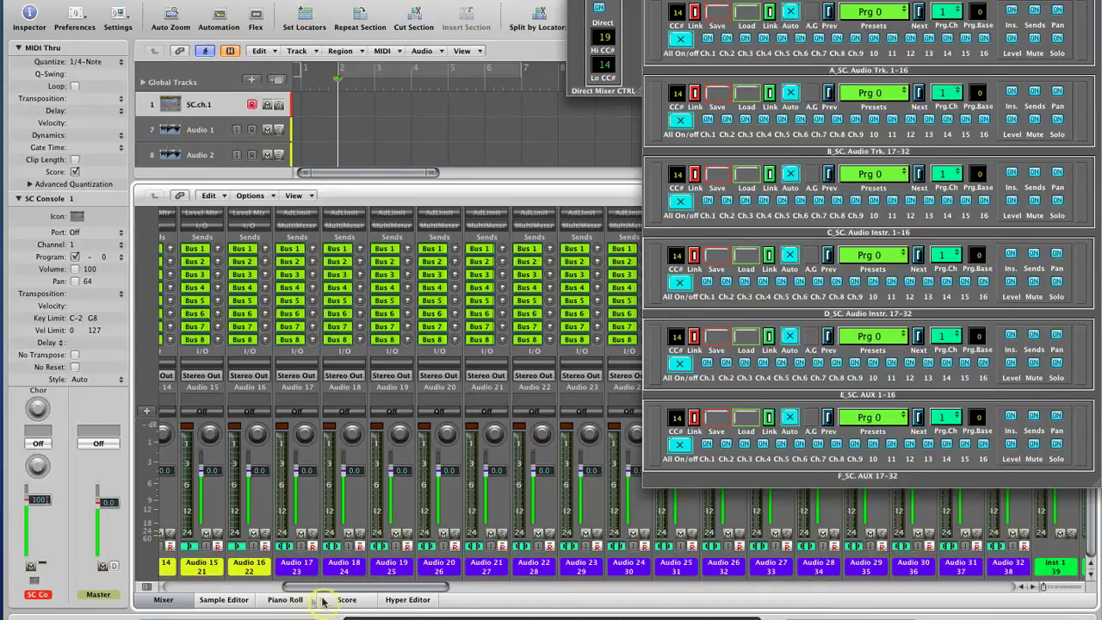
{"action": "left_click_drag", "start_coordinate": [327, 593], "coordinate": [171, 583]}
{"action": "left_click_drag", "start_coordinate": [315, 597], "coordinate": [433, 590]}
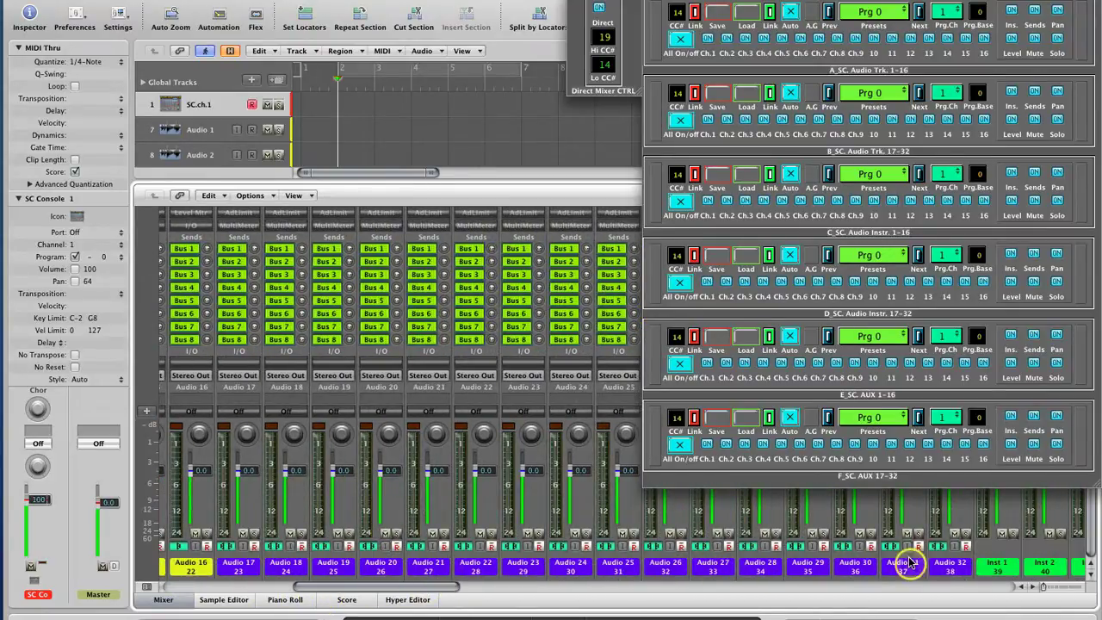
{"action": "left_click_drag", "start_coordinate": [415, 594], "coordinate": [369, 595]}
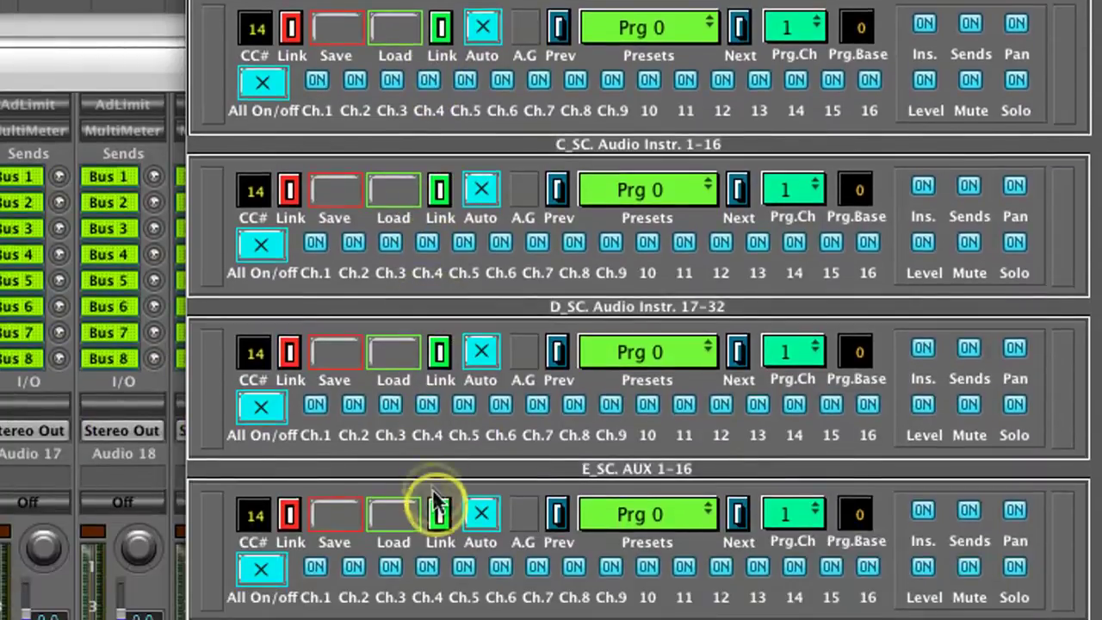
{"action": "scroll", "coordinate": [800, 116], "scroll_direction": "up", "scroll_amount": 5}
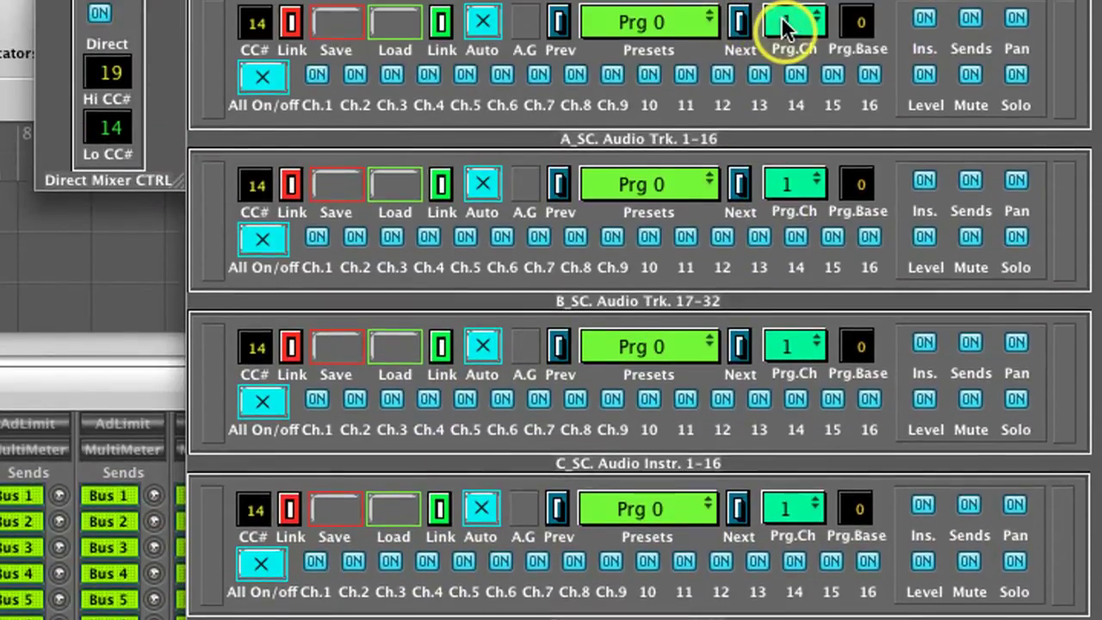
{"action": "scroll", "coordinate": [797, 441], "scroll_direction": "down", "scroll_amount": 5}
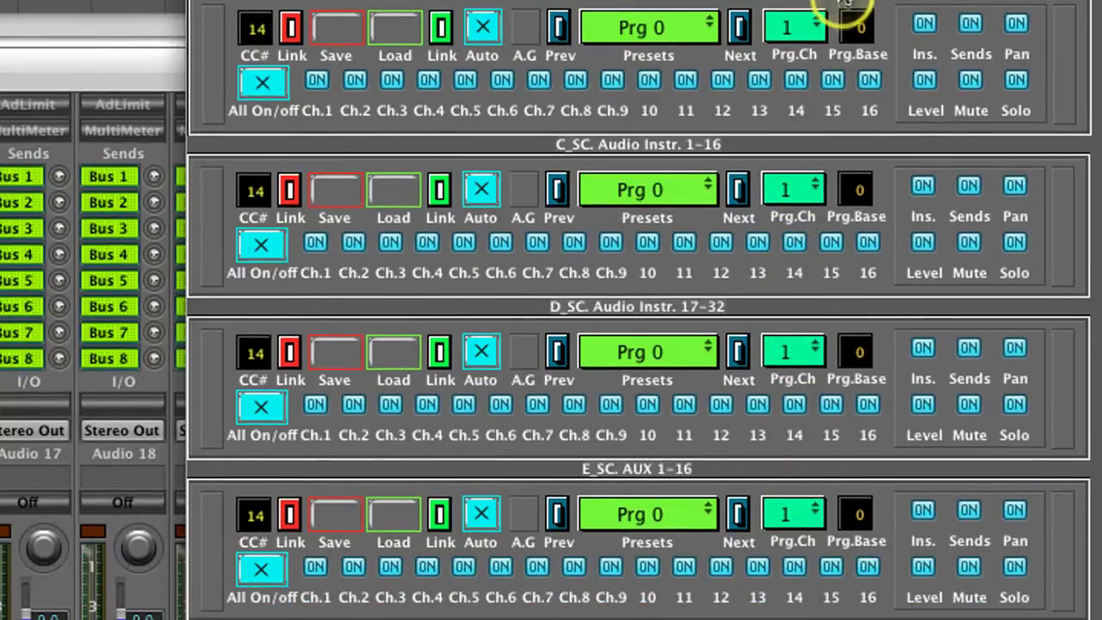
{"action": "scroll", "coordinate": [842, 215], "scroll_direction": "up", "scroll_amount": 5}
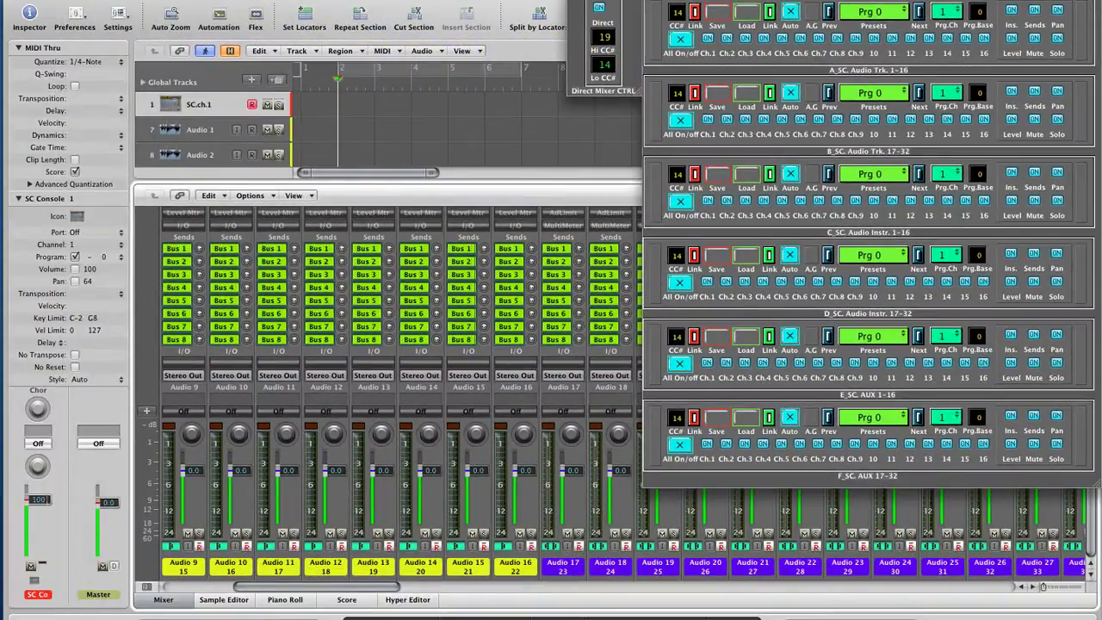
Reload the Snapshot Console Arr.&Tr.Mixer screenset and switch to the ALL Consoles screenset to view every console
{"action": "left_click", "coordinate": [289, 2]}
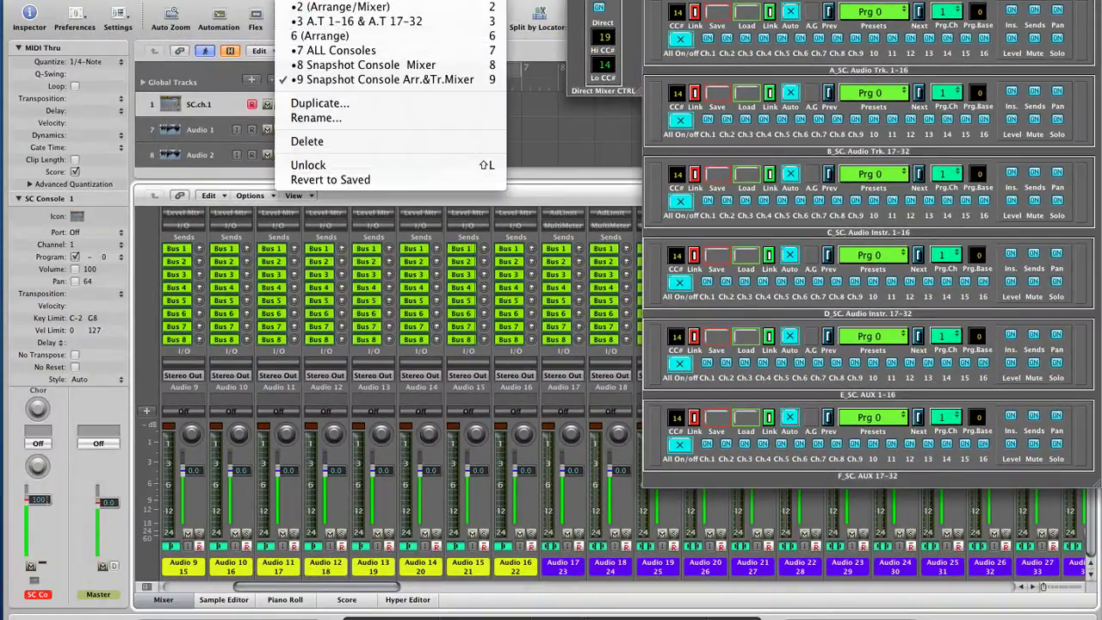
{"action": "left_click", "coordinate": [325, 82]}
{"action": "left_click", "coordinate": [683, 40]}
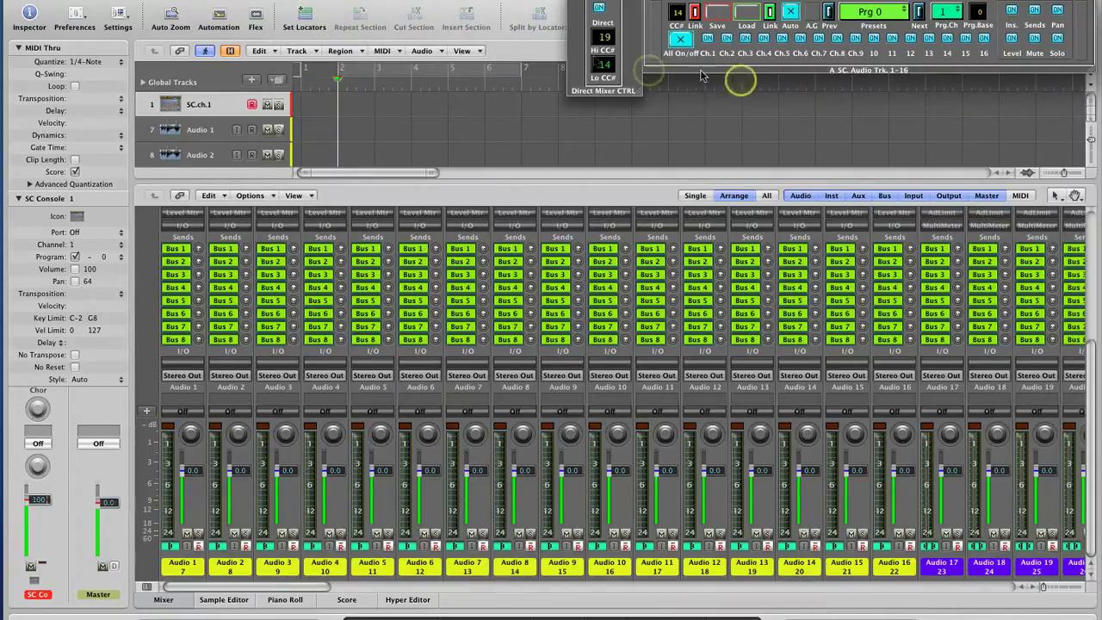
{"action": "left_click", "coordinate": [288, 1]}
{"action": "left_click", "coordinate": [329, 52]}
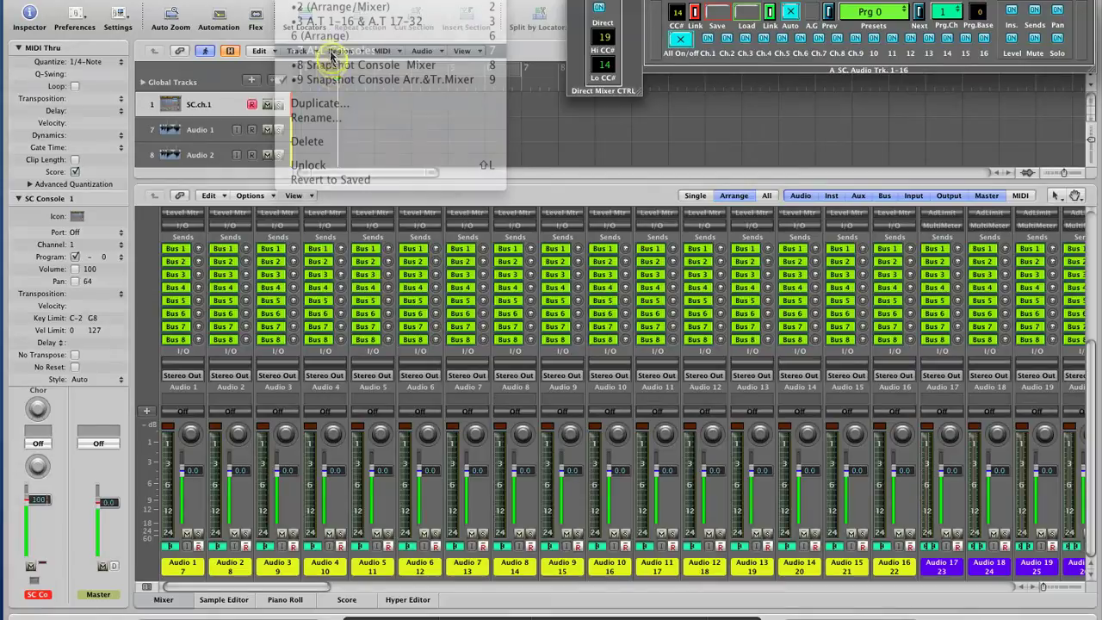
{"action": "left_click", "coordinate": [182, 604]}
{"action": "left_click", "coordinate": [388, 362]}
{"action": "left_click", "coordinate": [579, 152]}
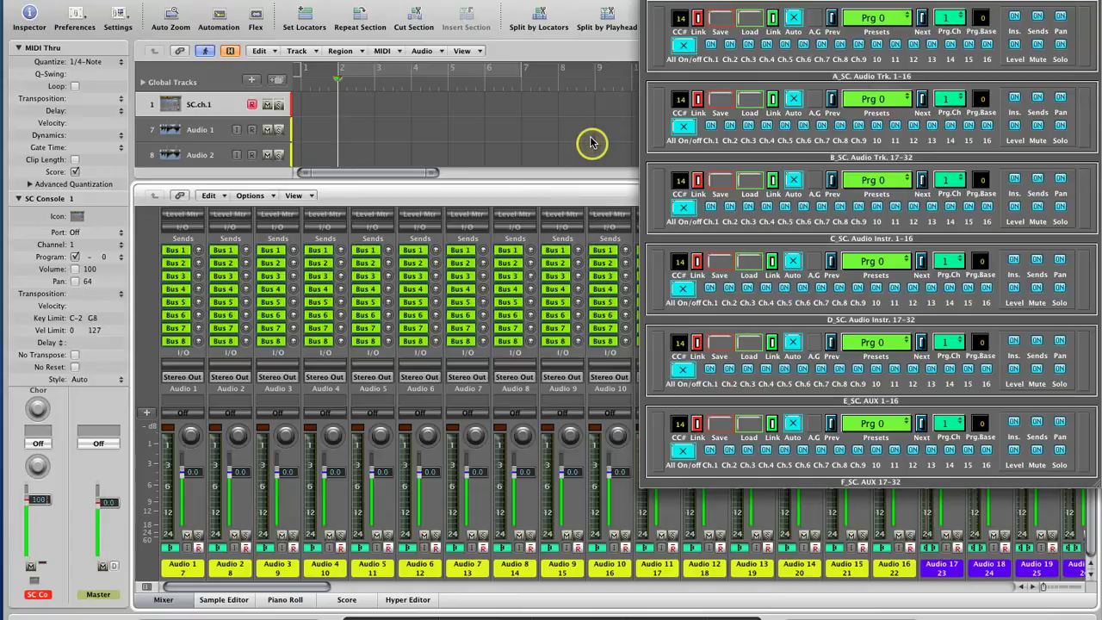
Set the program change channel of console B (Audio Trk. 17-32) to 2
{"action": "left_click", "coordinate": [774, 19]}
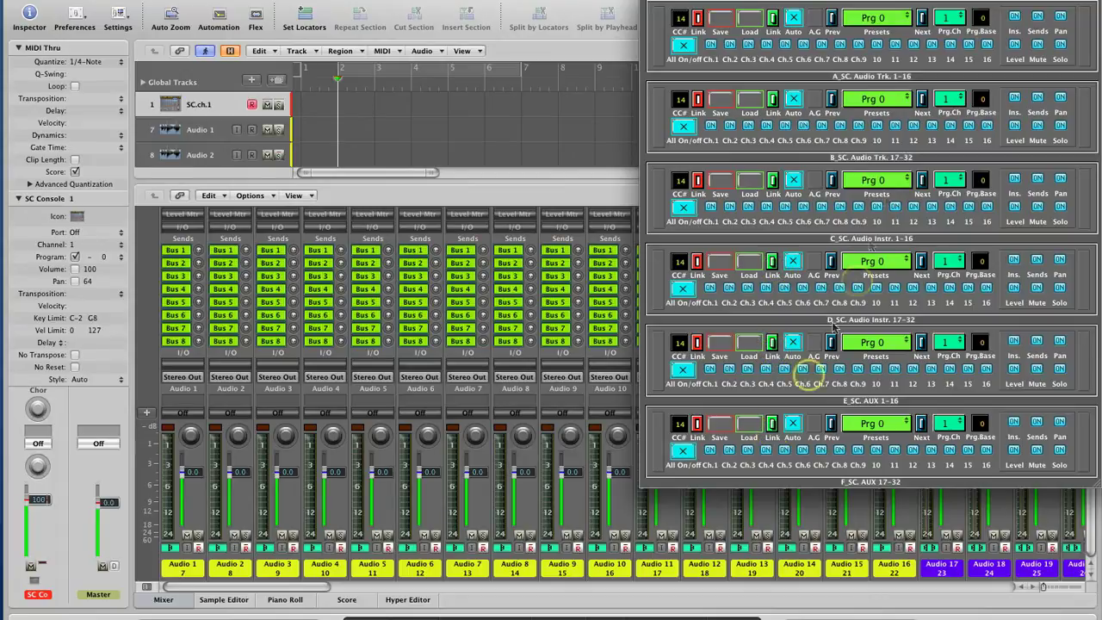
{"action": "left_click", "coordinate": [947, 98]}
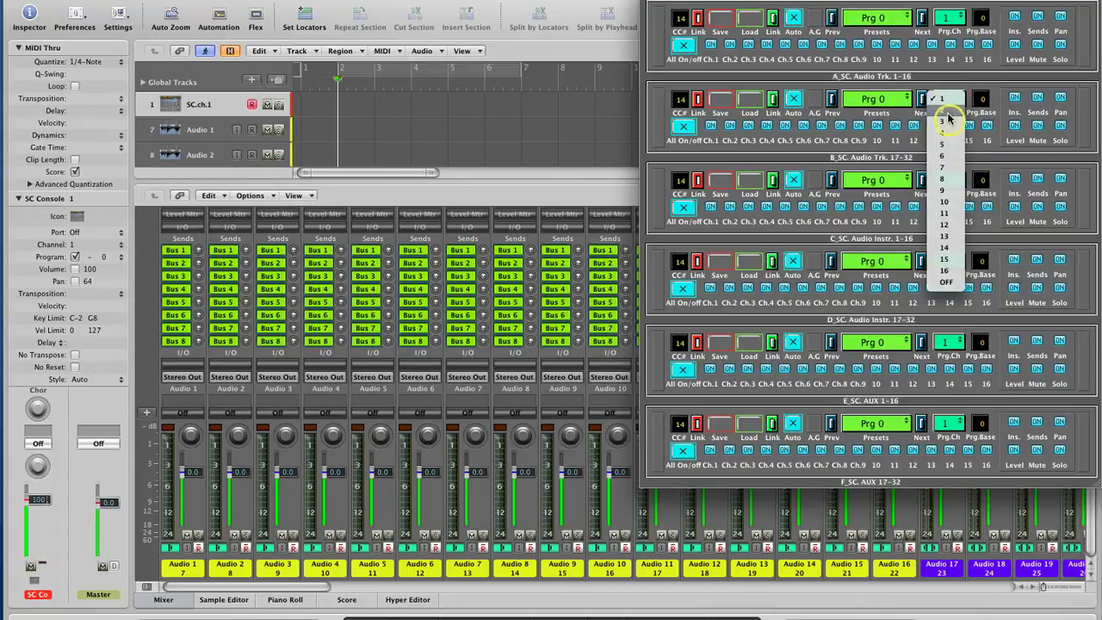
{"action": "left_click", "coordinate": [945, 109]}
Check the option for auto demix by channel in multitrack recording in the project's recording settings, and close them
{"action": "left_click", "coordinate": [118, 15]}
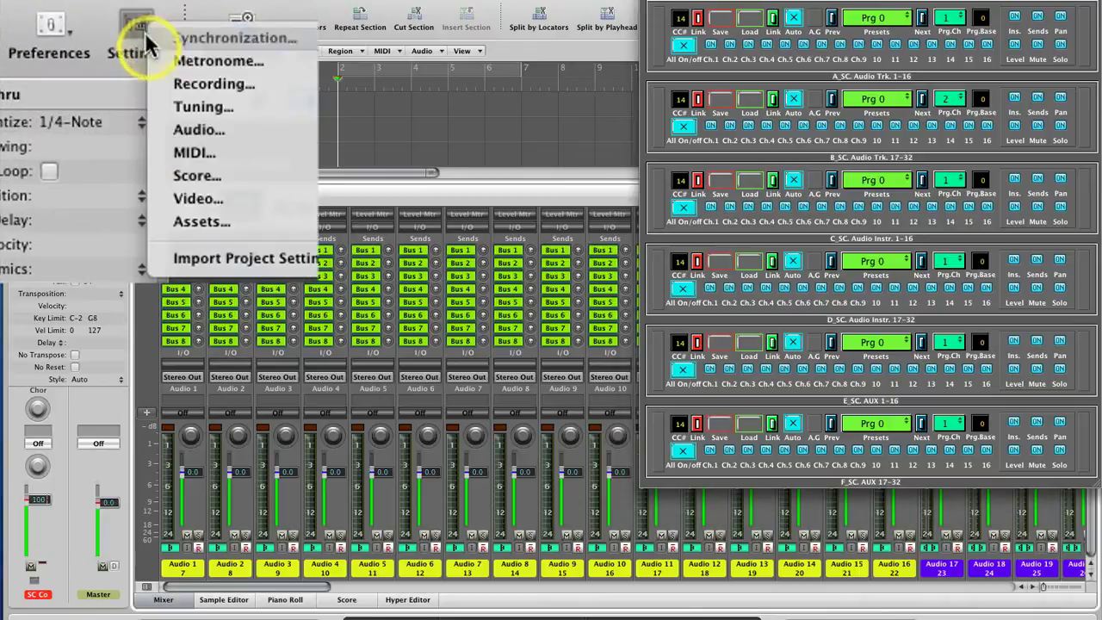
{"action": "left_click", "coordinate": [207, 86]}
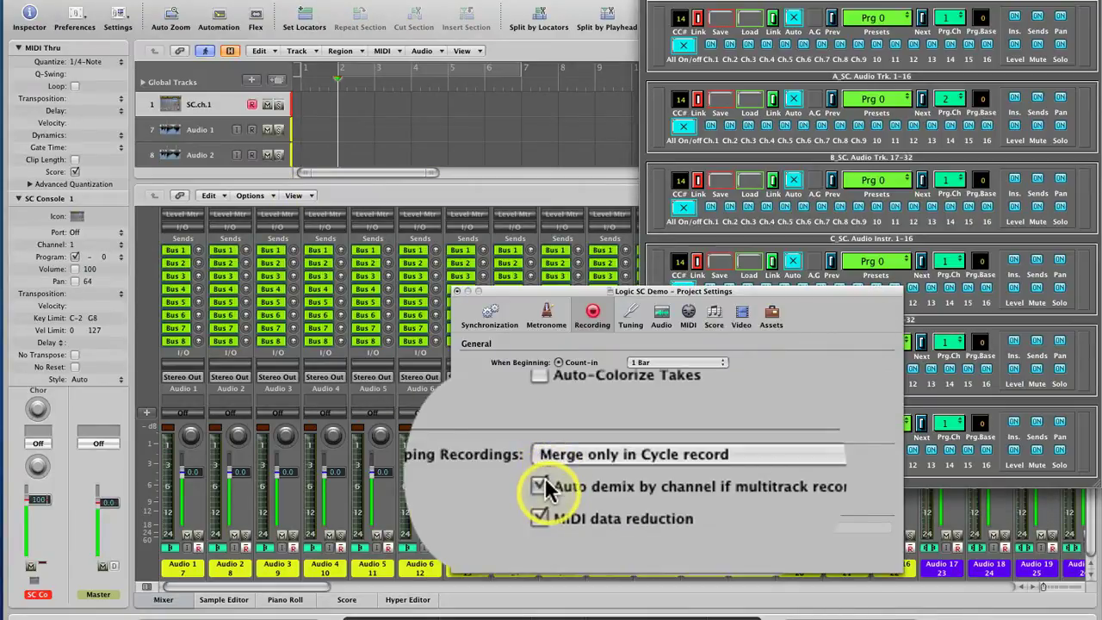
{"action": "left_click", "coordinate": [458, 291]}
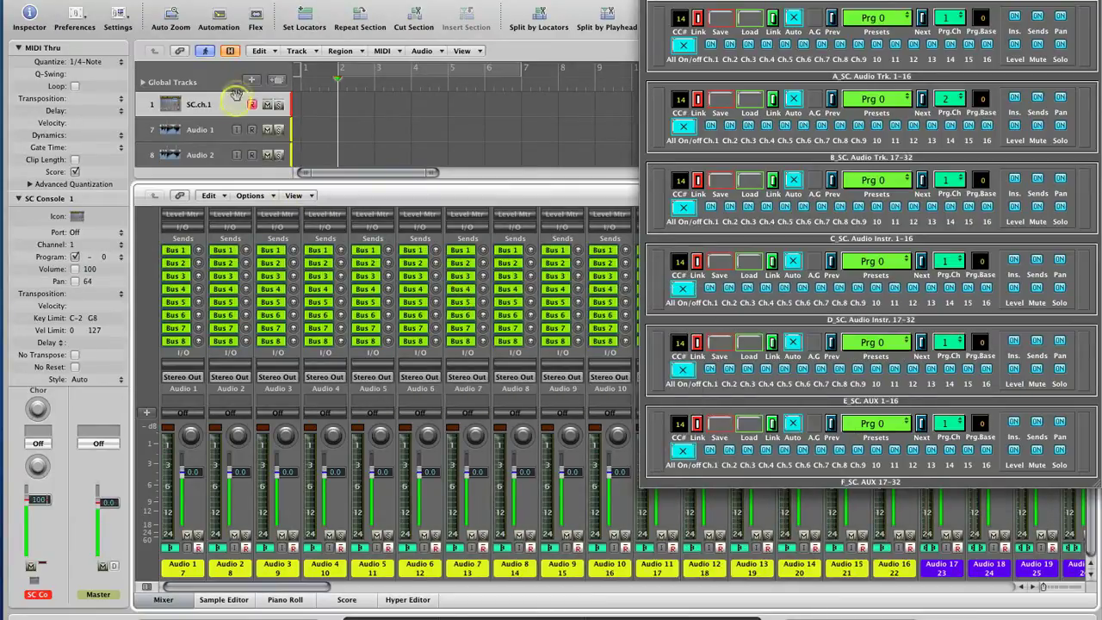
Reveal the hidden SC tracks, record-arm SC.ch.2 together with SC.ch.1, and record preset program changes onto both tracks
{"action": "left_click", "coordinate": [230, 51]}
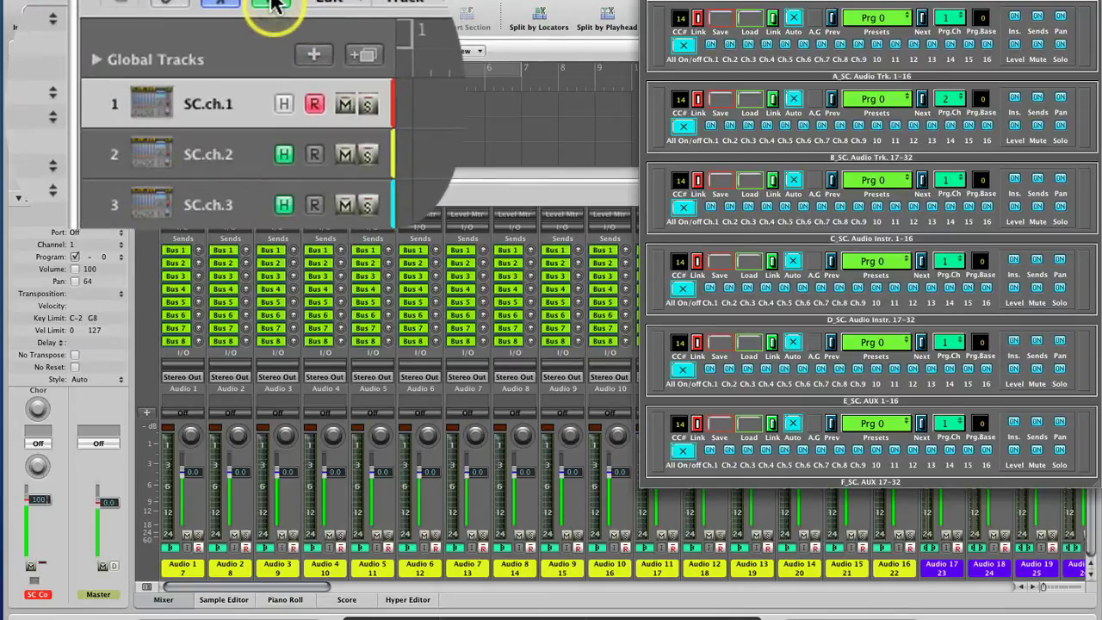
{"action": "left_click", "coordinate": [315, 152]}
{"action": "left_click", "coordinate": [246, 112]}
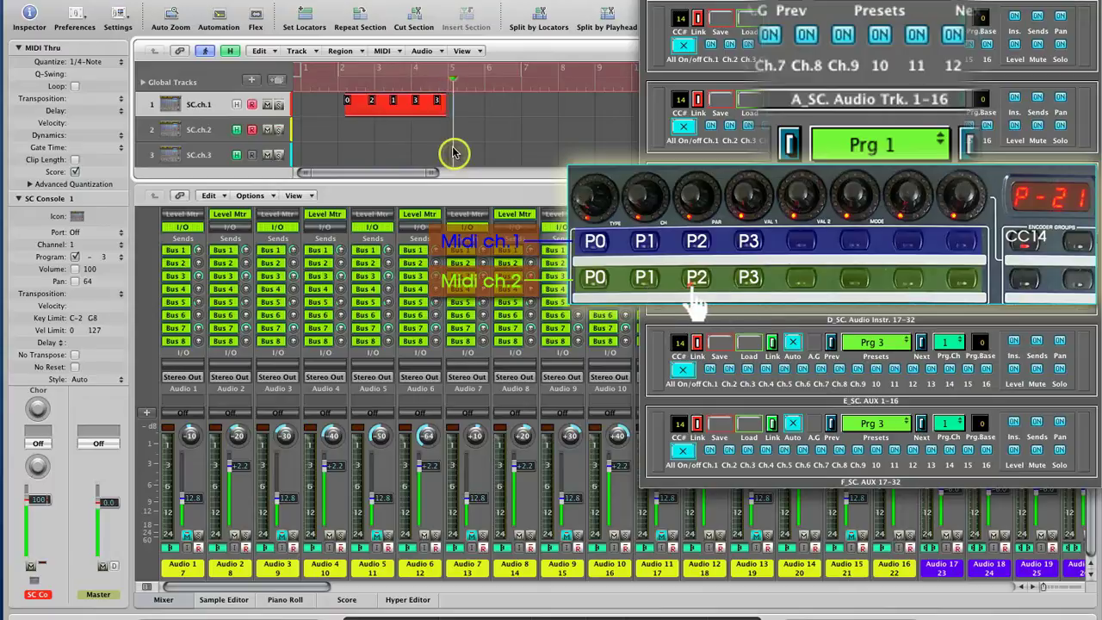
{"action": "key", "text": "space"}
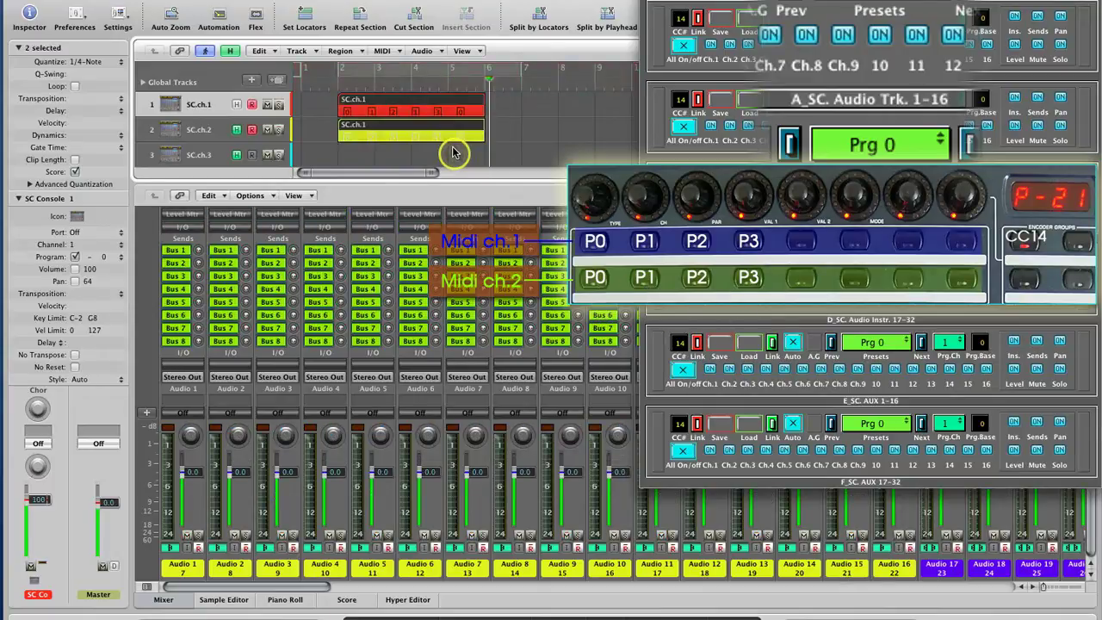
{"action": "left_click_drag", "start_coordinate": [319, 588], "coordinate": [423, 593]}
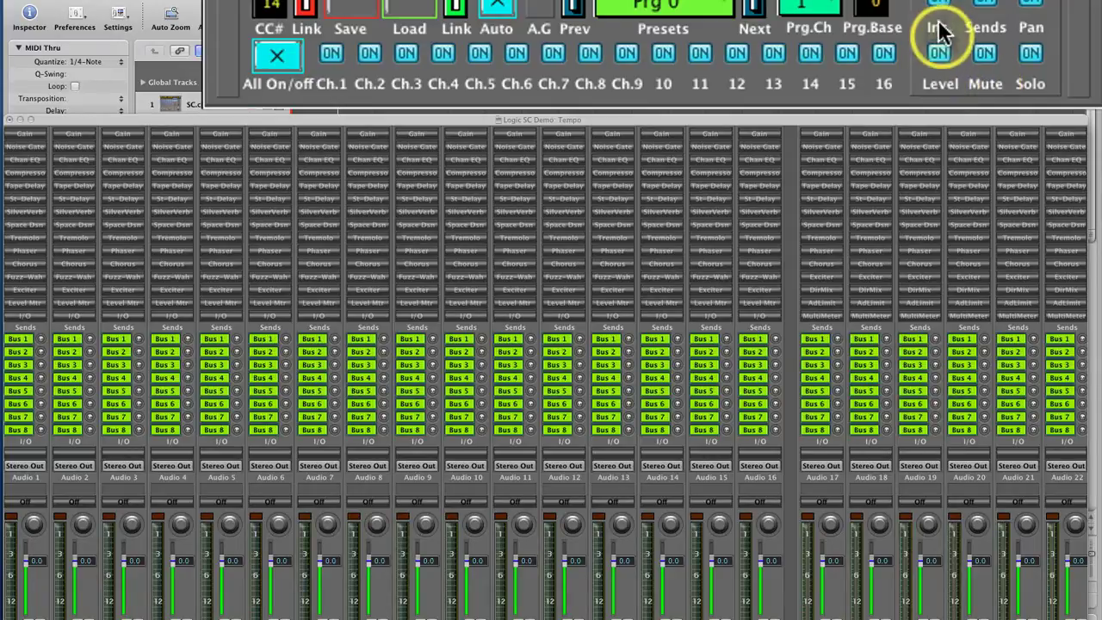
With Ins. off on console A, step the presets forward to Prg 3 and back to Prg 0, and turn Ins. back on
{"action": "left_click", "coordinate": [756, 7]}
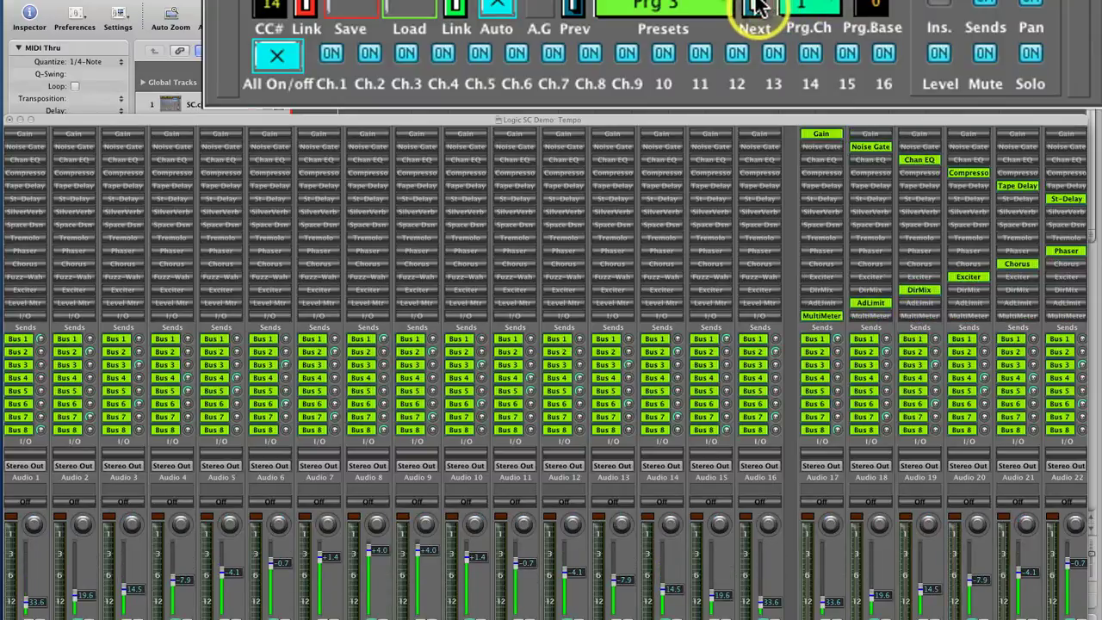
{"action": "left_click", "coordinate": [575, 8]}
{"action": "left_click", "coordinate": [577, 7]}
{"action": "left_click", "coordinate": [576, 7]}
{"action": "left_click", "coordinate": [944, 3]}
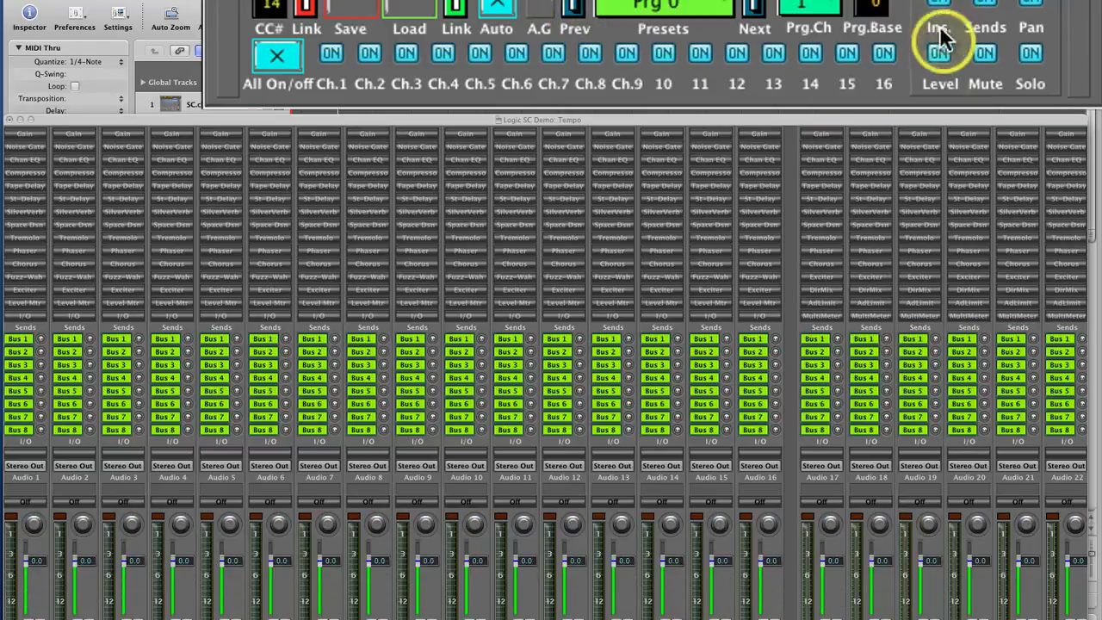
Turn Level off on console A, step the presets forward and back to Prg 0, and turn Level back on
{"action": "left_click", "coordinate": [938, 54]}
{"action": "left_click", "coordinate": [754, 10]}
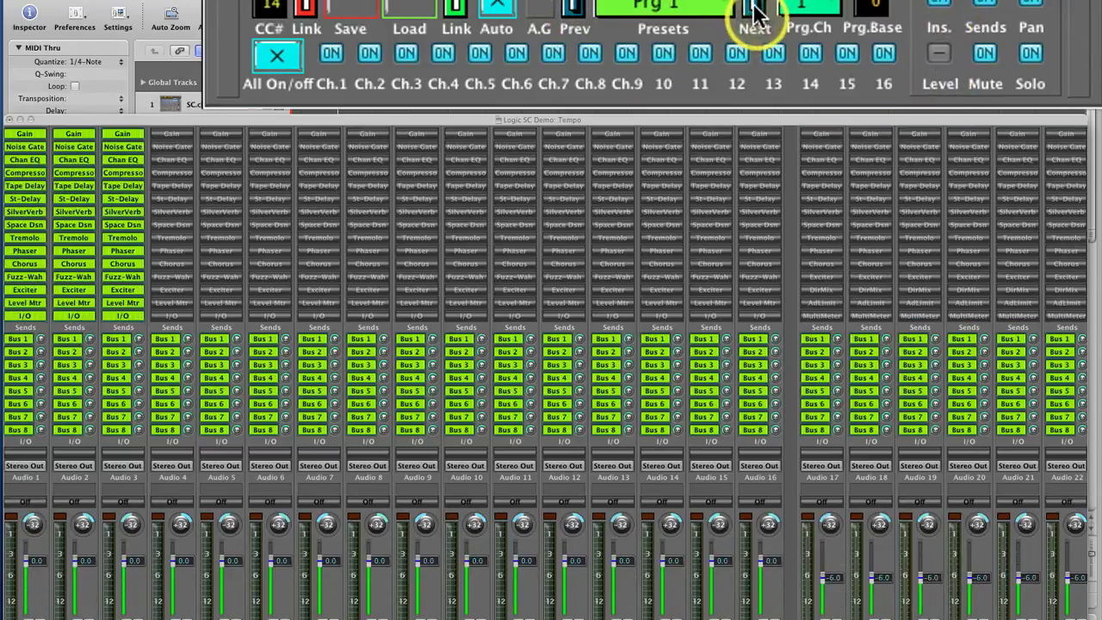
{"action": "left_click", "coordinate": [754, 10]}
{"action": "left_click", "coordinate": [754, 11]}
{"action": "left_click", "coordinate": [575, 8]}
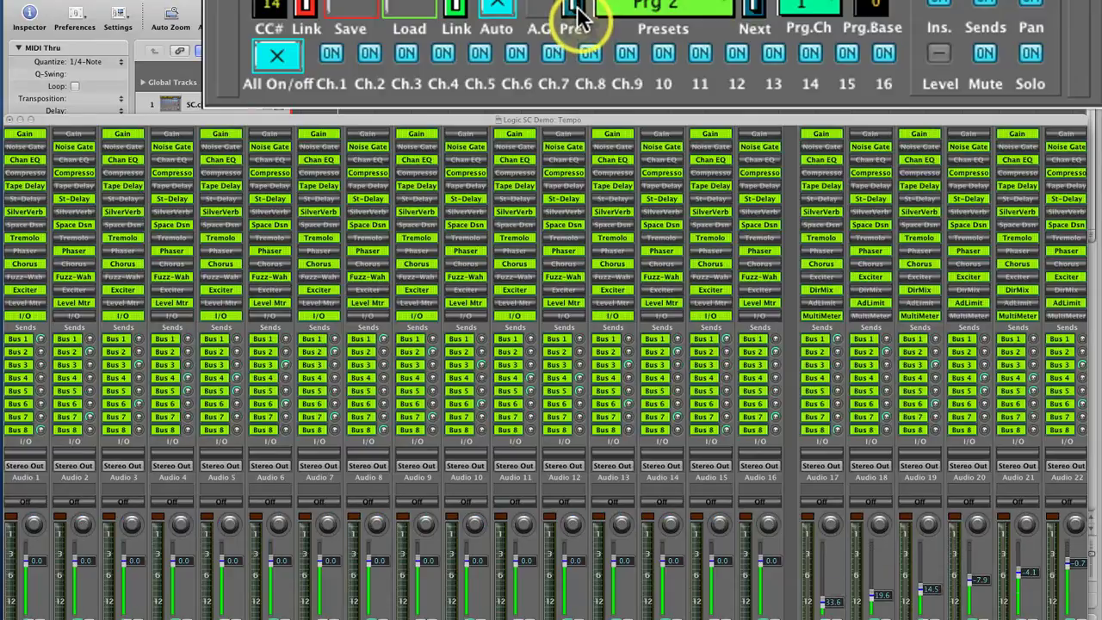
{"action": "left_click", "coordinate": [575, 8]}
{"action": "left_click", "coordinate": [576, 9]}
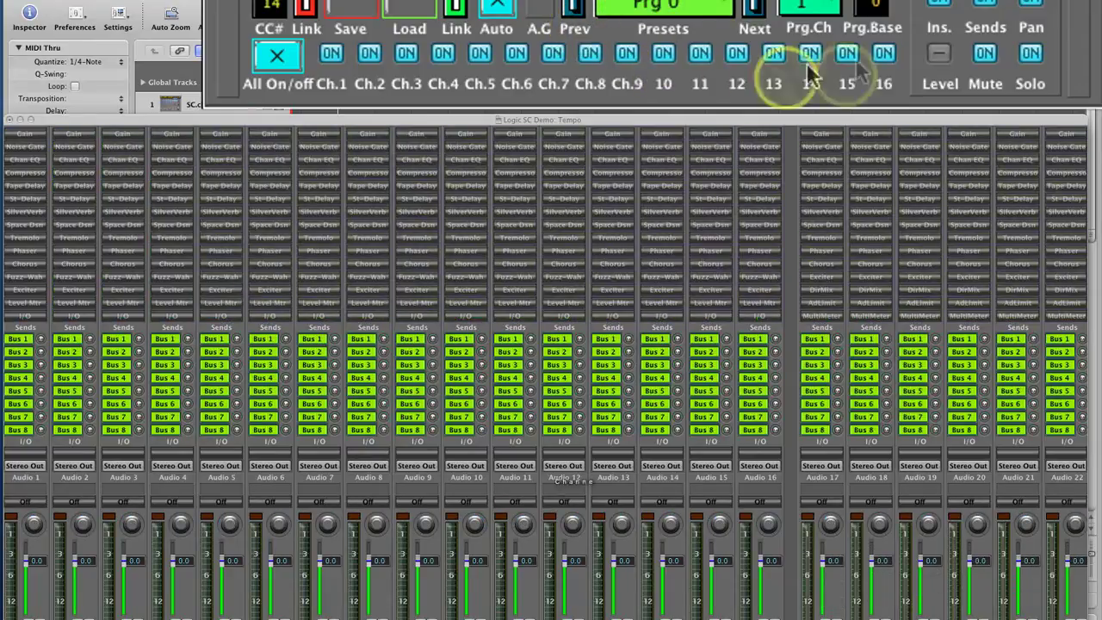
{"action": "left_click", "coordinate": [939, 54]}
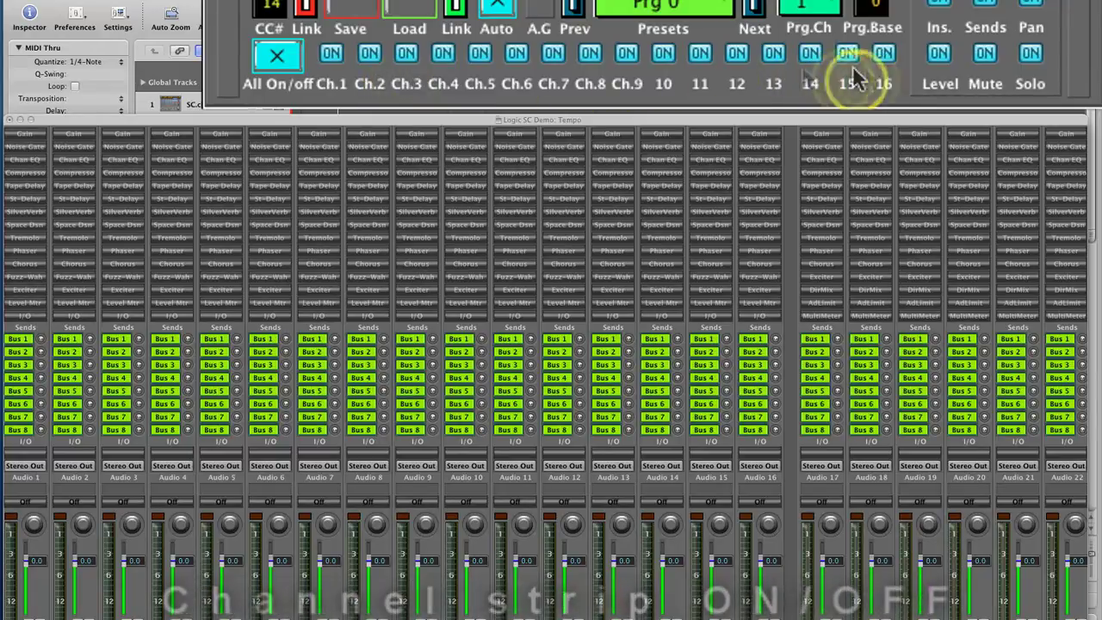
Turn off the even-numbered channels 2 to 16 on console A, leaving the odd-numbered channels on
{"action": "left_click", "coordinate": [370, 55]}
{"action": "left_click", "coordinate": [444, 52]}
{"action": "left_click", "coordinate": [590, 54]}
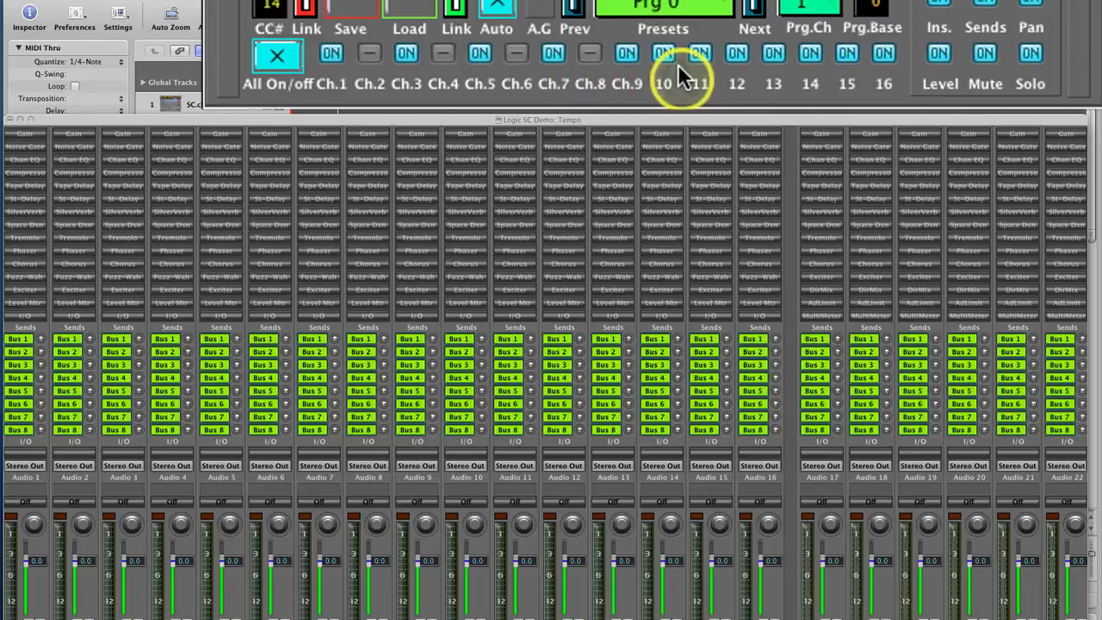
{"action": "left_click", "coordinate": [736, 55]}
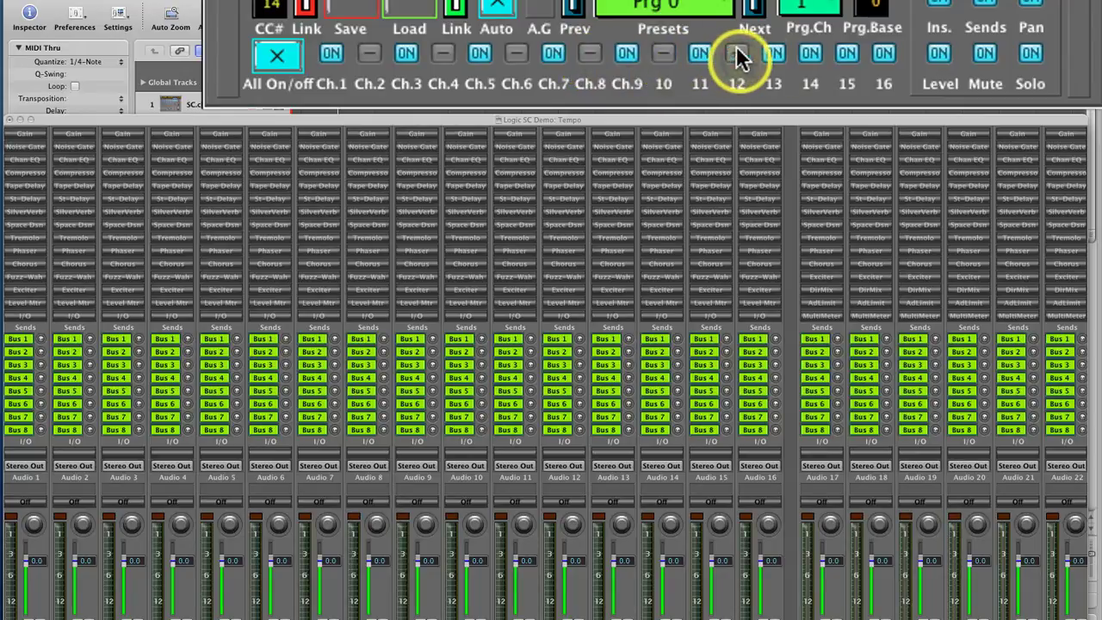
{"action": "left_click", "coordinate": [810, 54]}
{"action": "left_click", "coordinate": [882, 54]}
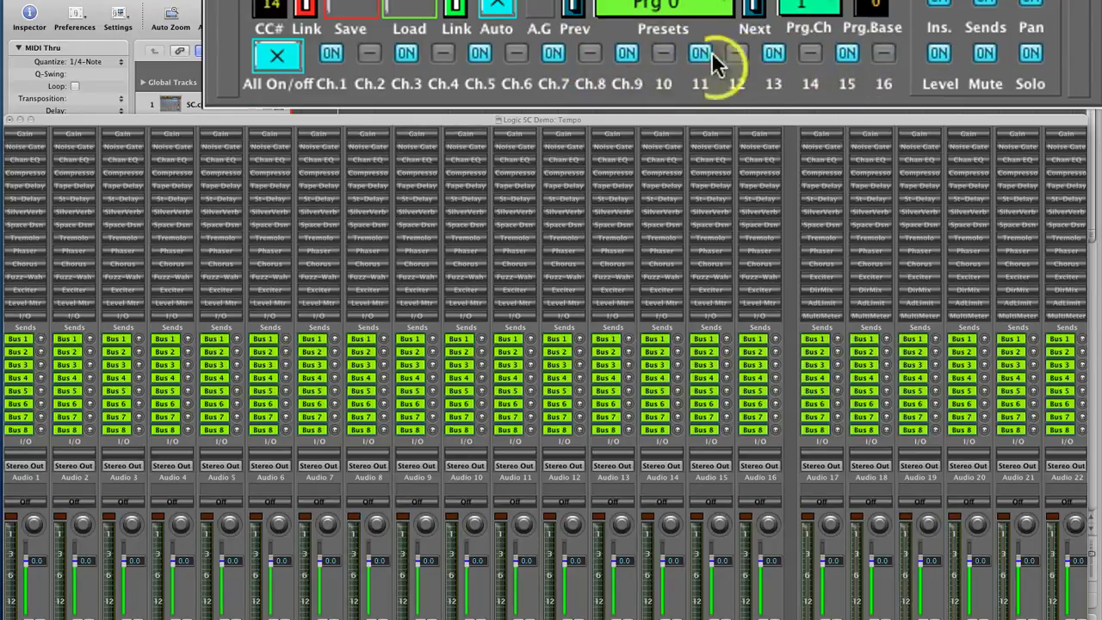
Step the presets forward and back to Prg 0 with only the odd channels on, and turn all console A channels back on
{"action": "left_click", "coordinate": [754, 7]}
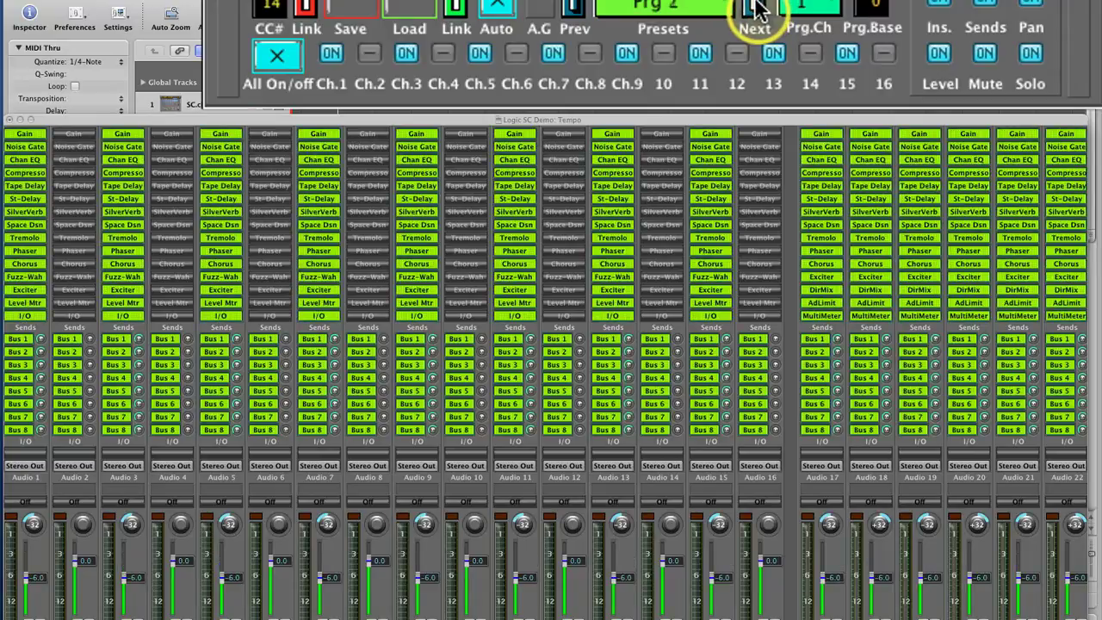
{"action": "left_click", "coordinate": [578, 8]}
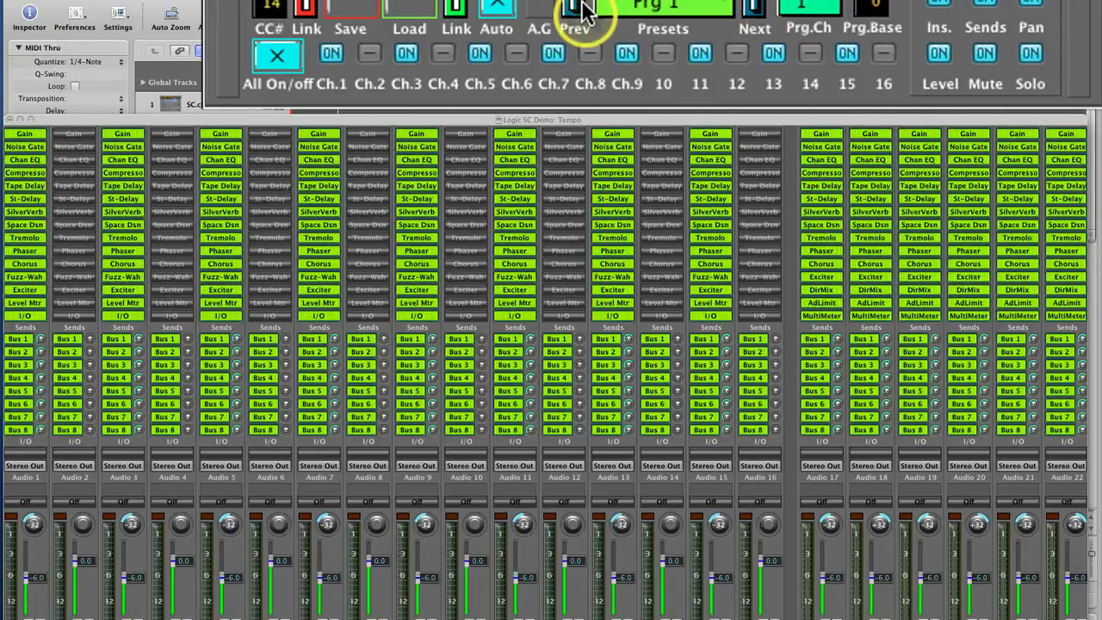
{"action": "left_click", "coordinate": [581, 9]}
{"action": "left_click", "coordinate": [281, 50]}
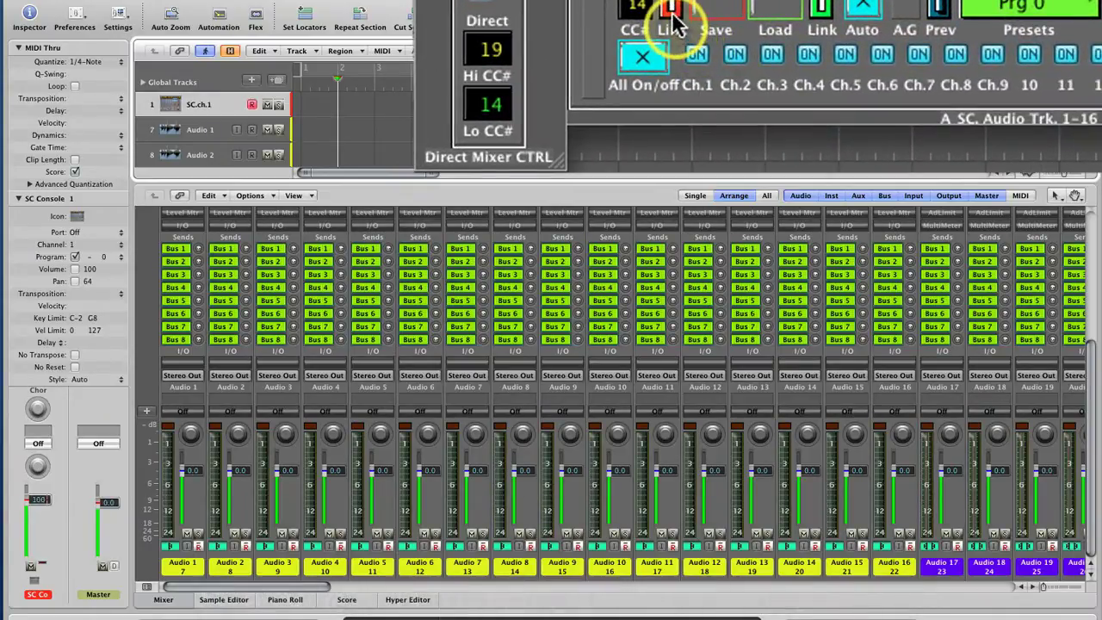
Reveal the second console below console A, toggle Save on and back off on the linked consoles, and hide the second console again
{"action": "left_click_drag", "start_coordinate": [1091, 76], "coordinate": [1082, 138]}
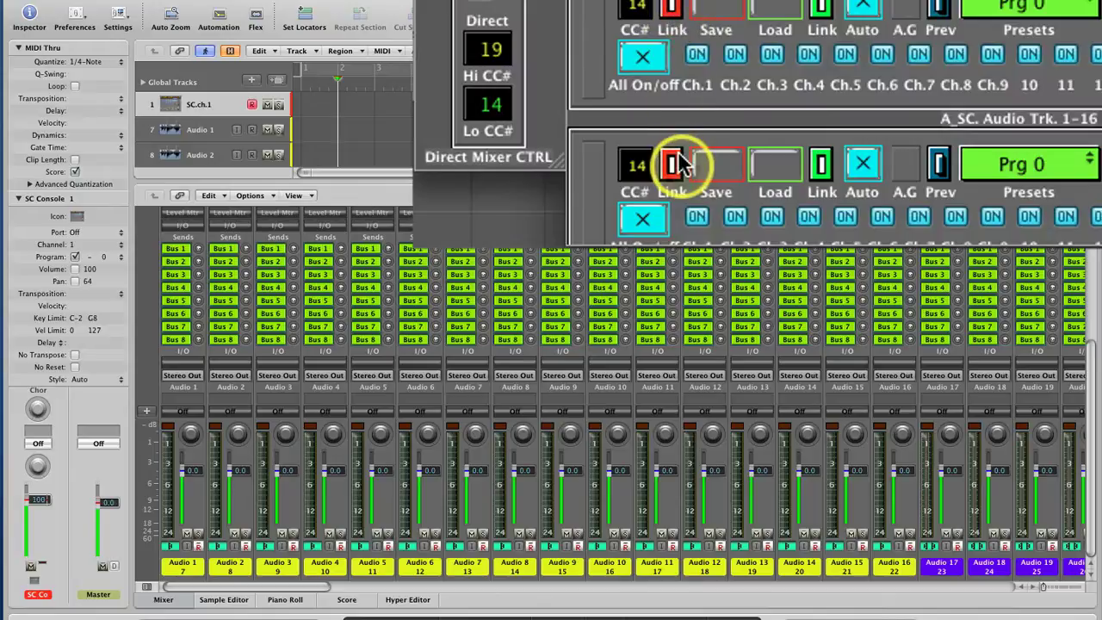
{"action": "left_click", "coordinate": [715, 10]}
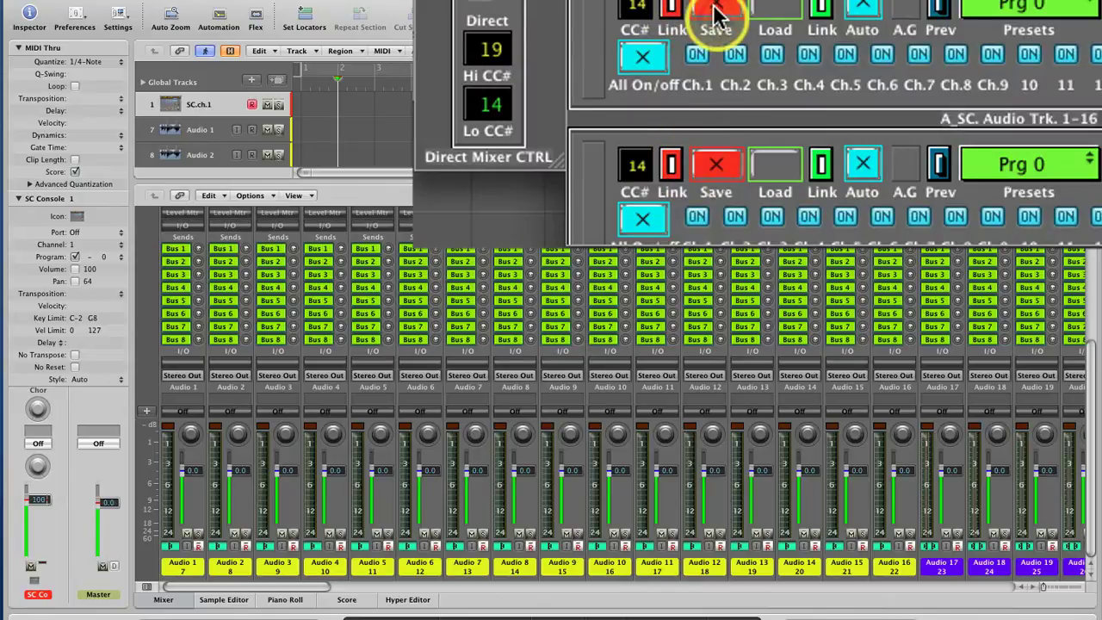
{"action": "left_click", "coordinate": [716, 9]}
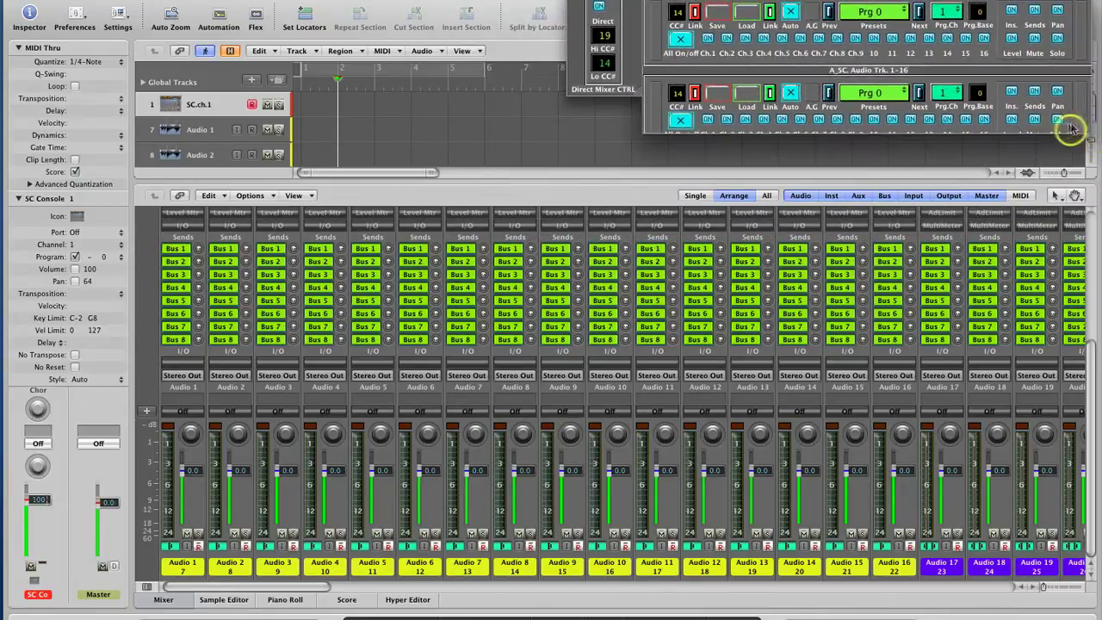
{"action": "left_click_drag", "start_coordinate": [1090, 135], "coordinate": [1092, 78]}
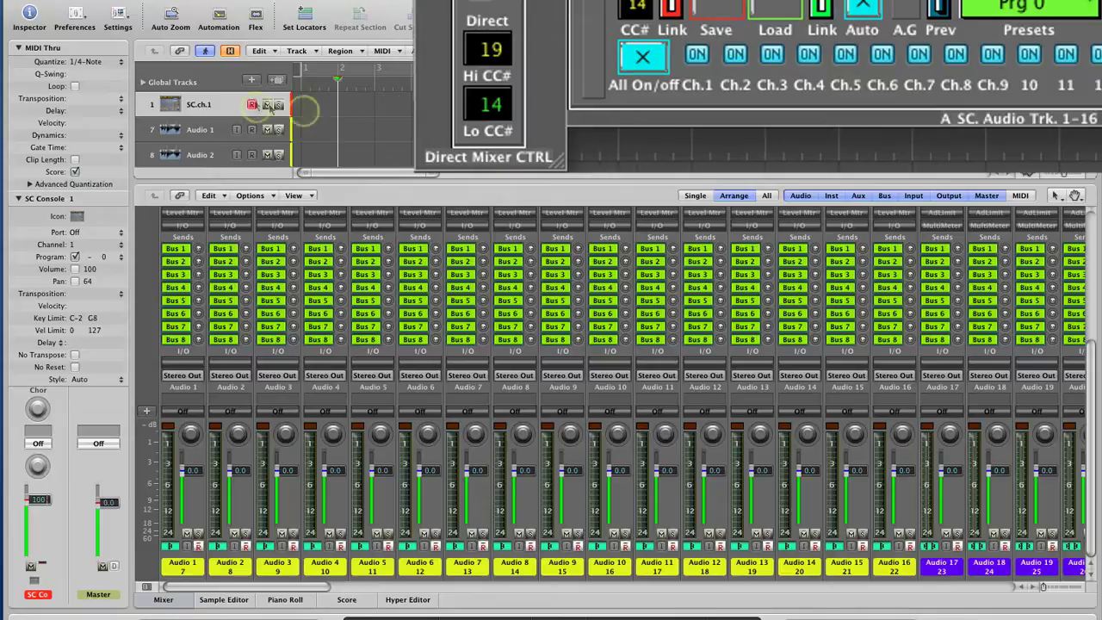
Select the Audio 2 track in the arrange track list
{"action": "scroll", "coordinate": [224, 146], "scroll_direction": "down", "scroll_amount": 1}
{"action": "left_click", "coordinate": [215, 140]}
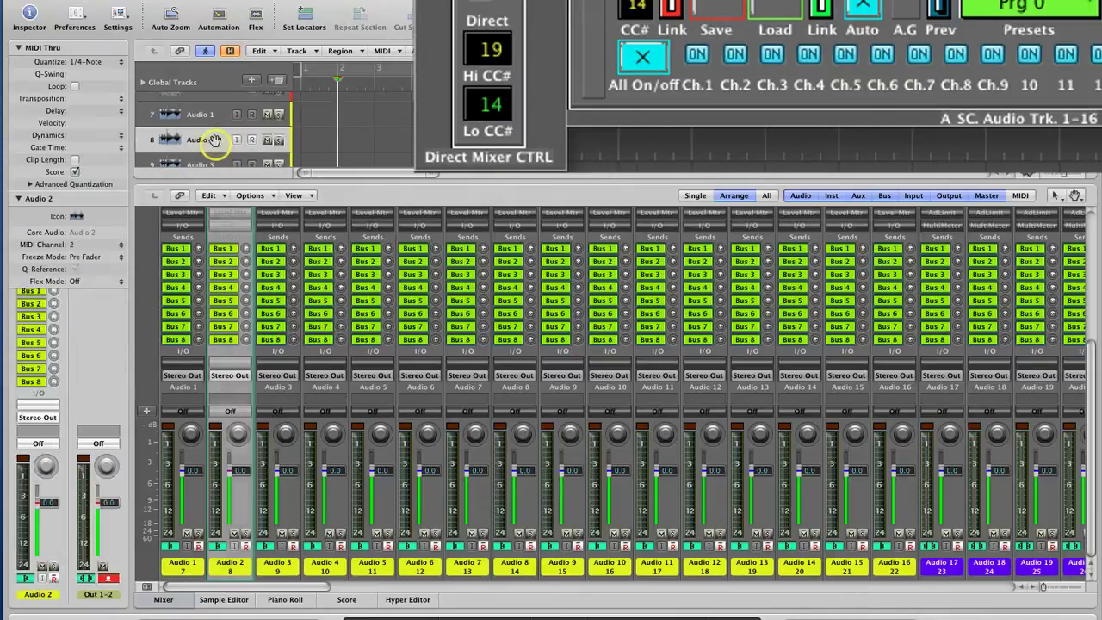
{"action": "left_click", "coordinate": [910, 356]}
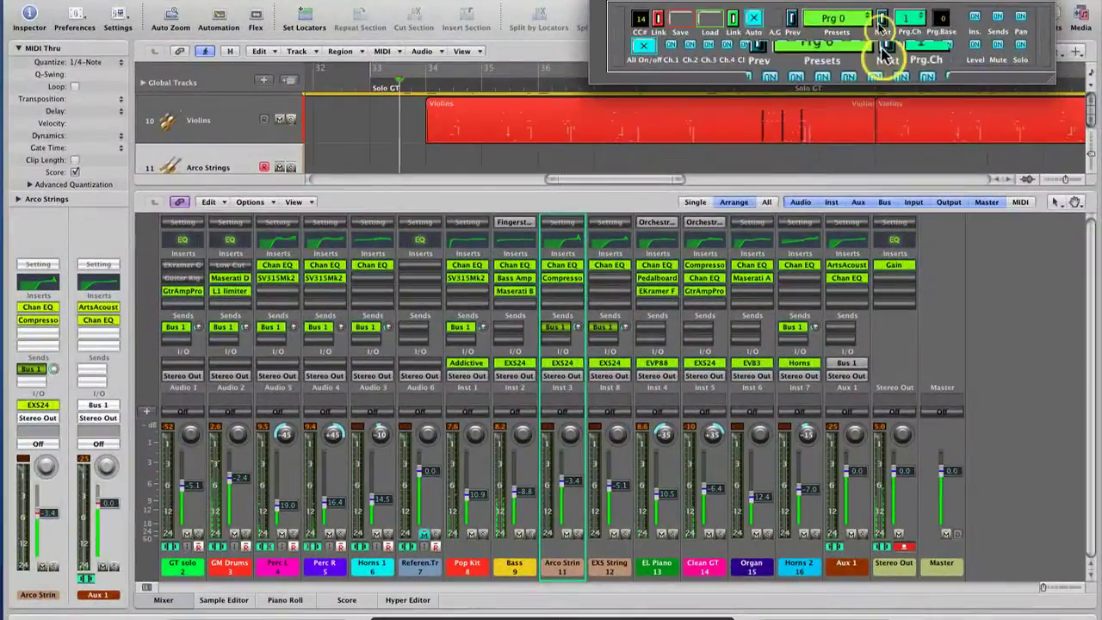
Advance the Logic SC Demo console to preset 1. GT Kram&GM Kit during playback, and recall preset 5.Reference TRK for comparison
{"action": "left_click", "coordinate": [883, 19]}
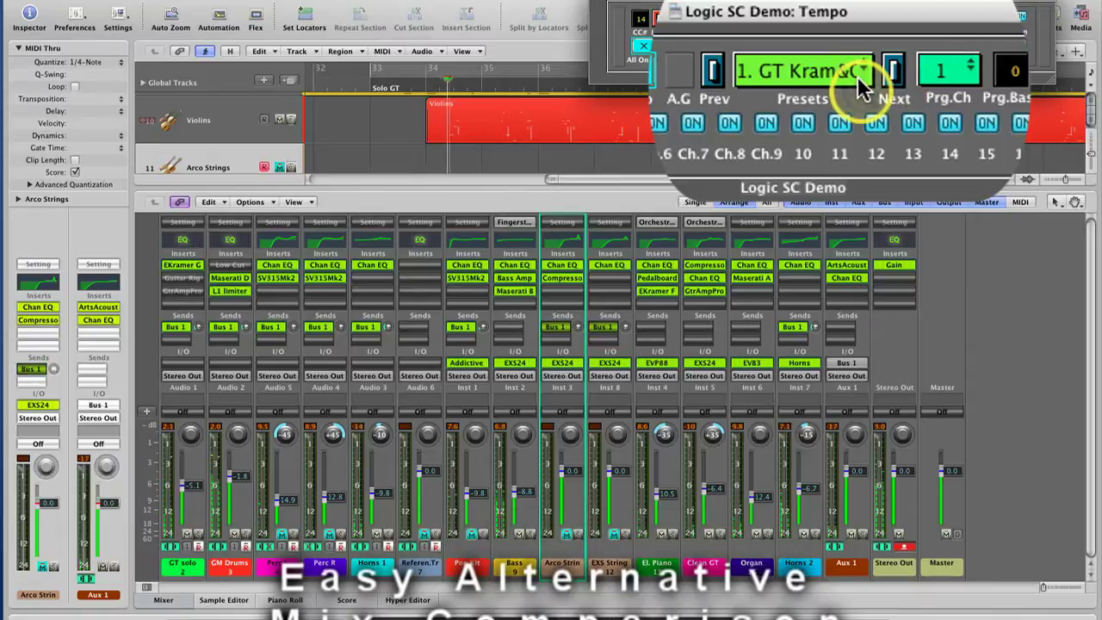
{"action": "left_click", "coordinate": [858, 76]}
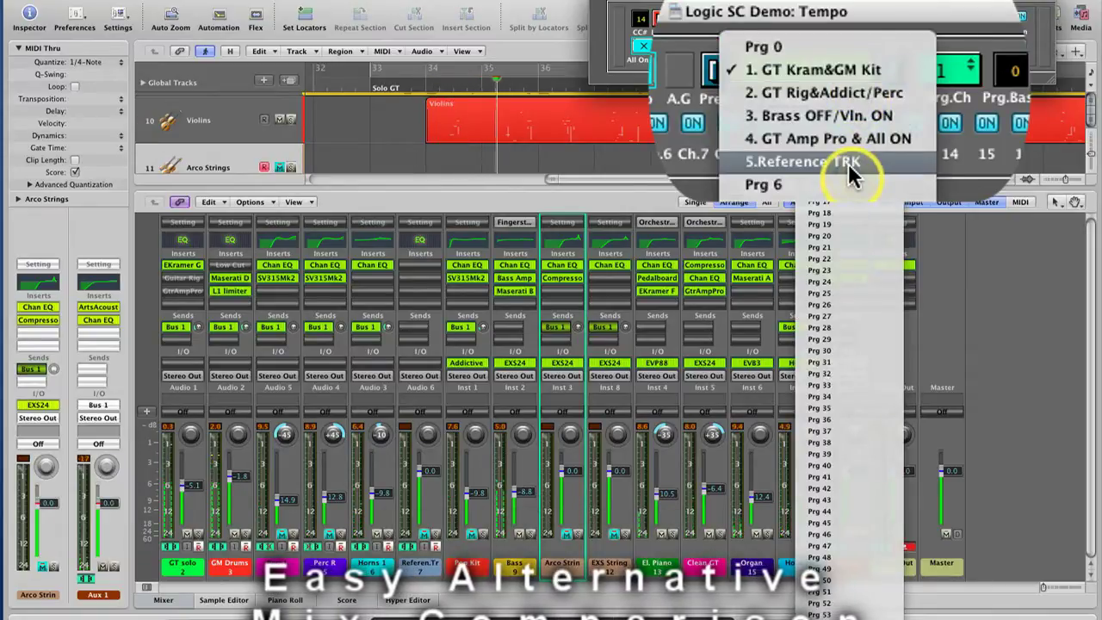
{"action": "left_click", "coordinate": [848, 163]}
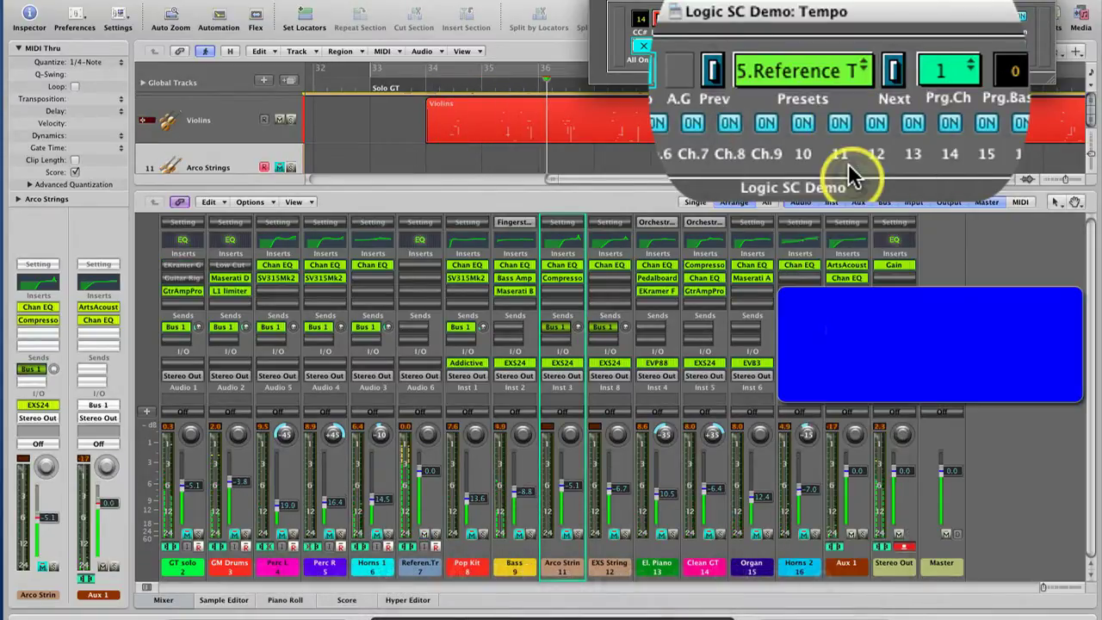
Recall preset 2. GT Rig&Addict/Perc during playback and advance to preset 3. Brass OFF/Vln. ON
{"action": "left_click", "coordinate": [829, 74]}
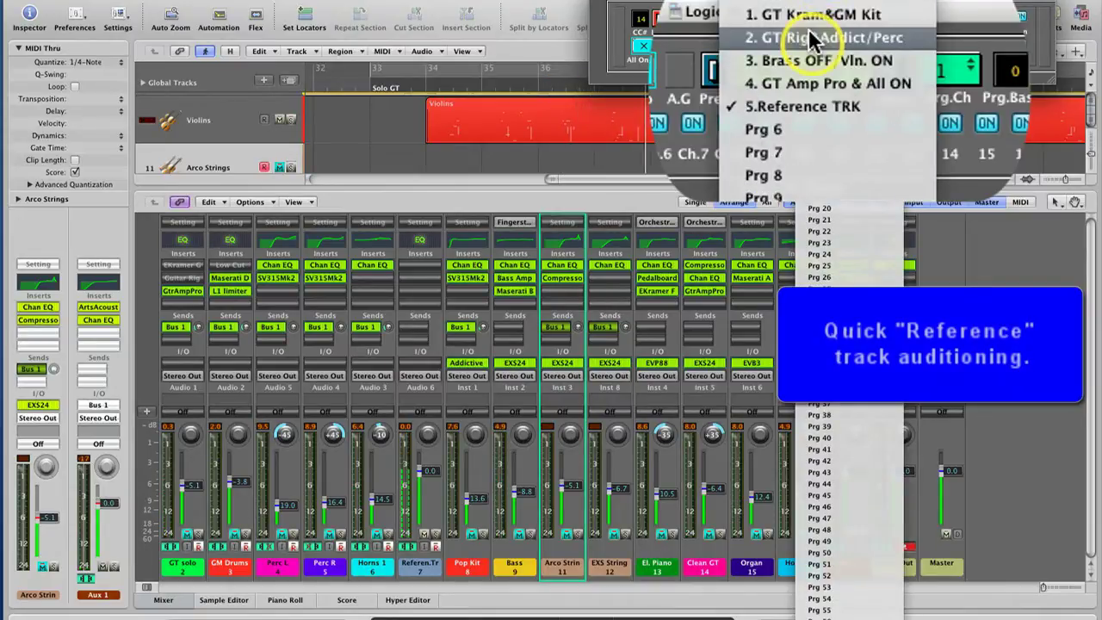
{"action": "left_click", "coordinate": [809, 37]}
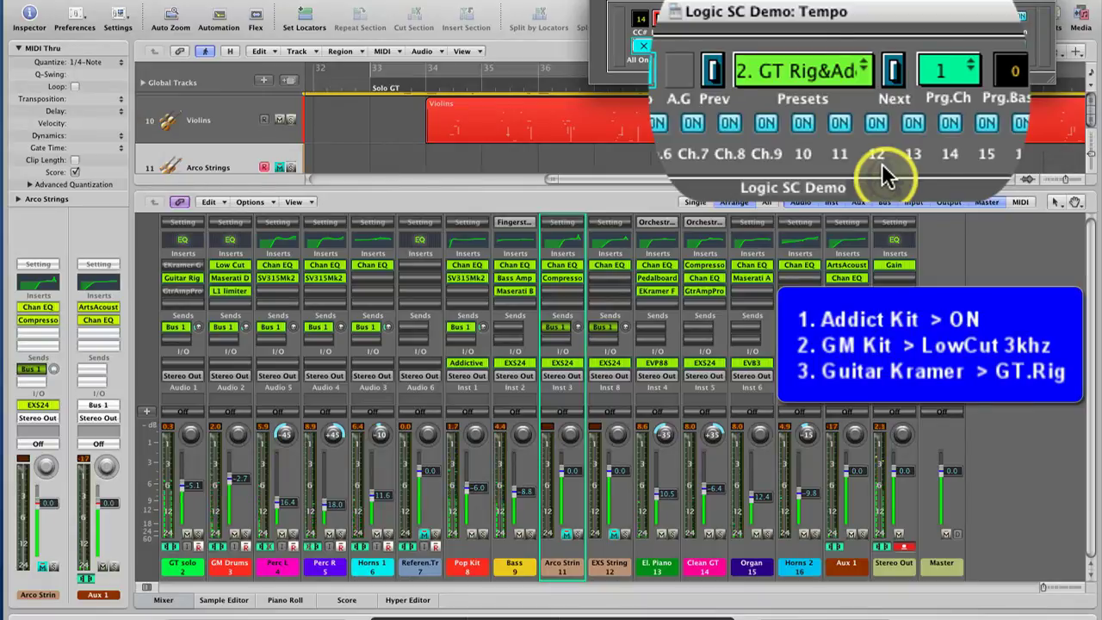
{"action": "left_click", "coordinate": [894, 72]}
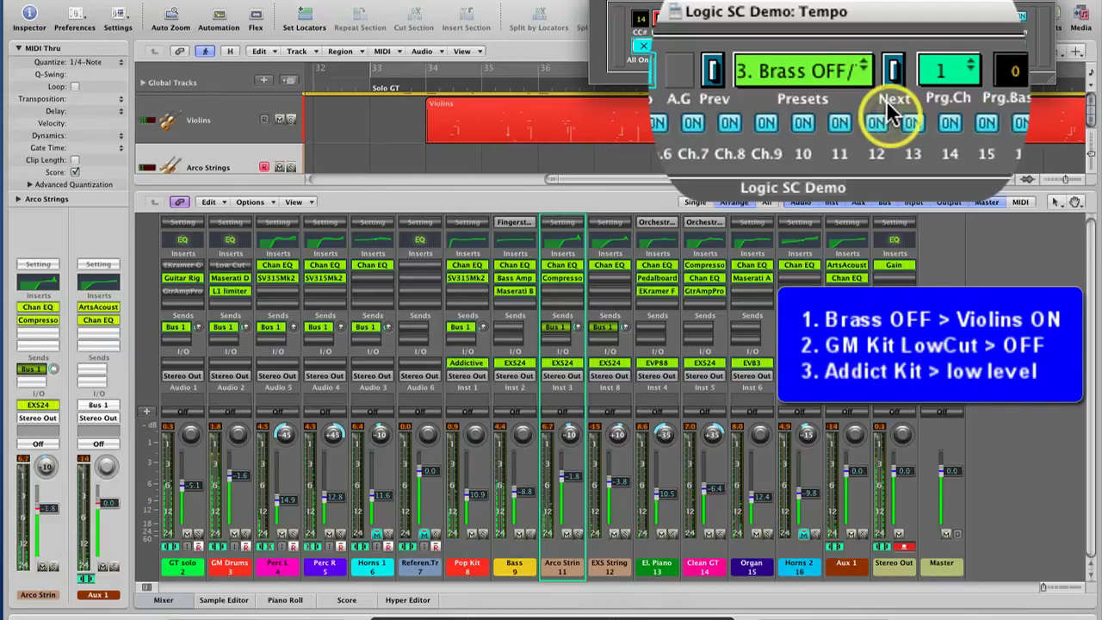
Recall preset 4. GT Amp Pro & All ON on the Logic SC Demo console during playback
{"action": "left_click", "coordinate": [843, 70]}
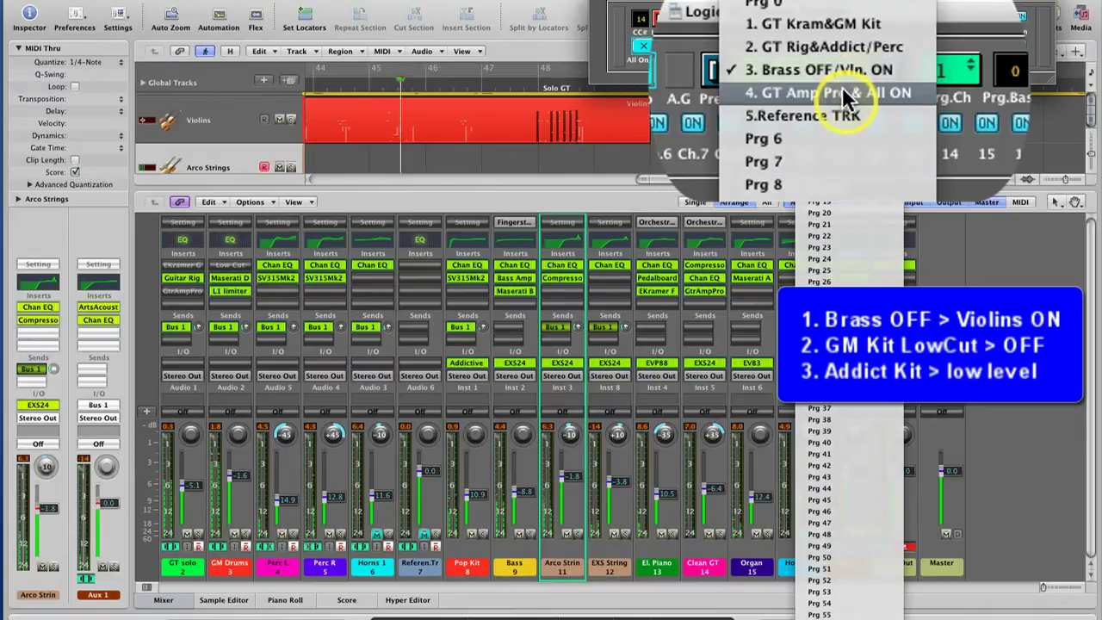
{"action": "left_click", "coordinate": [843, 87]}
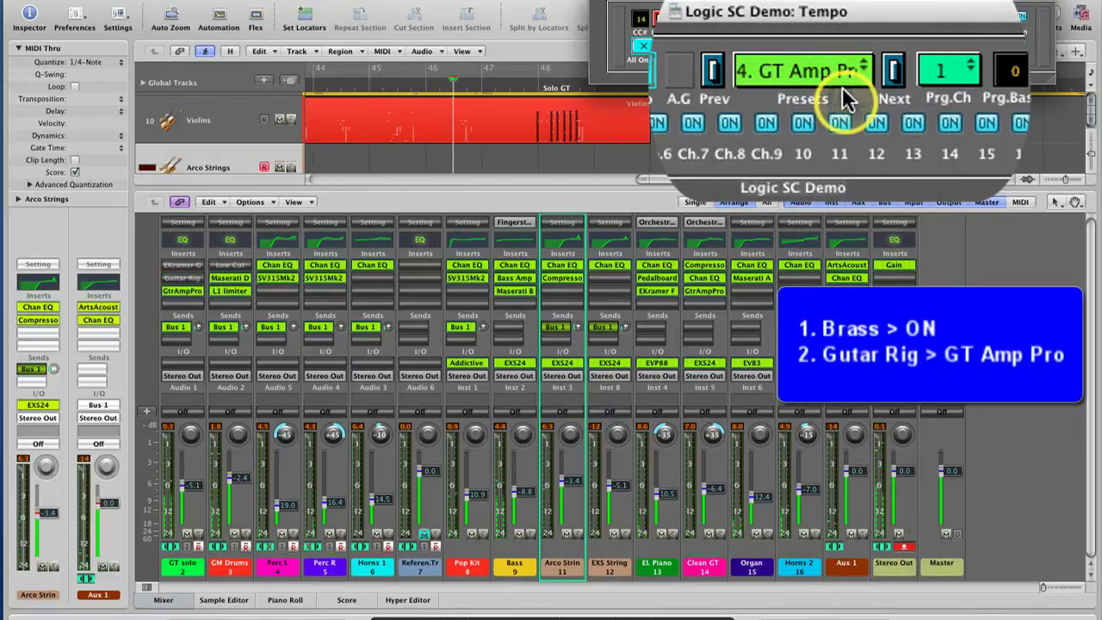
{"action": "left_click", "coordinate": [850, 125]}
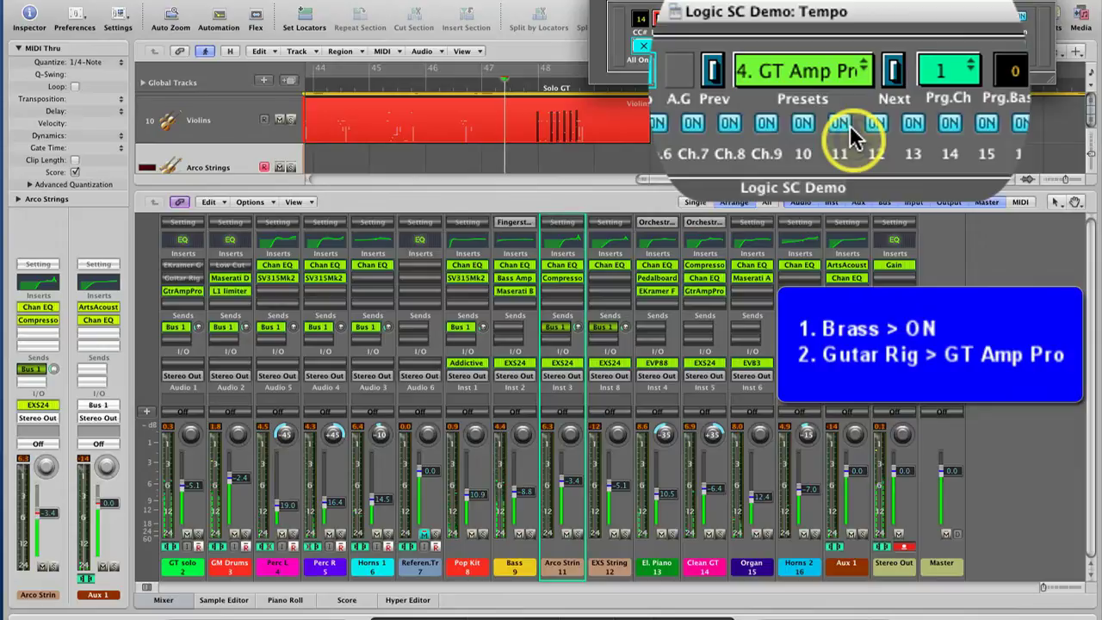